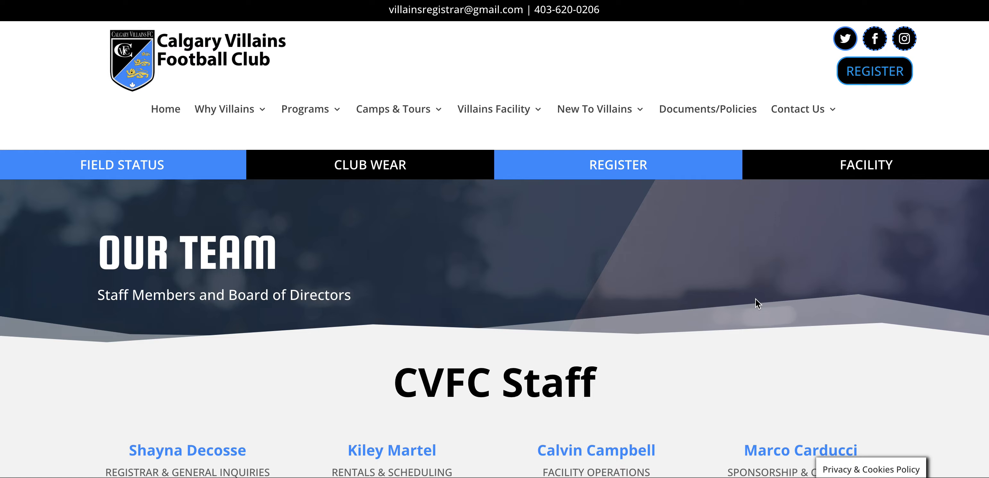
Open a new tab and go to the ProActive Health Group website via 'proactive health'
key(super+t)
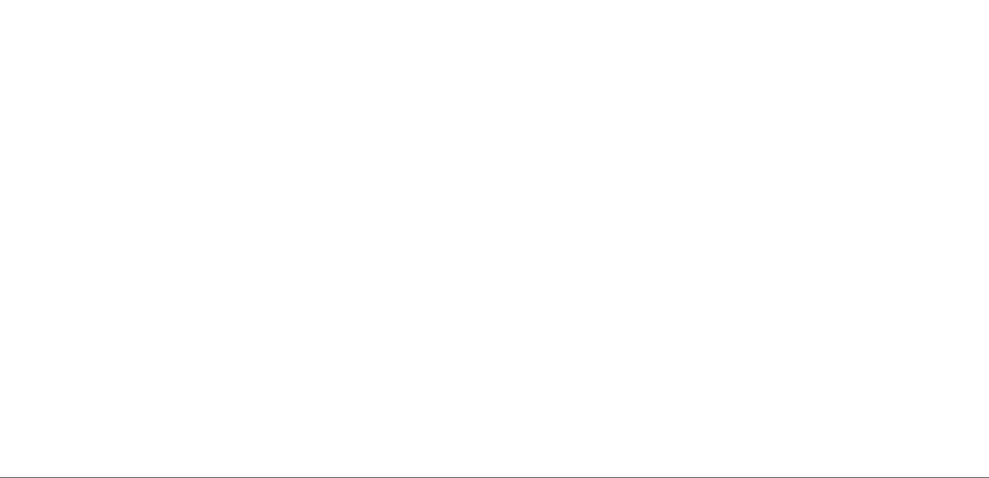
text(pro)
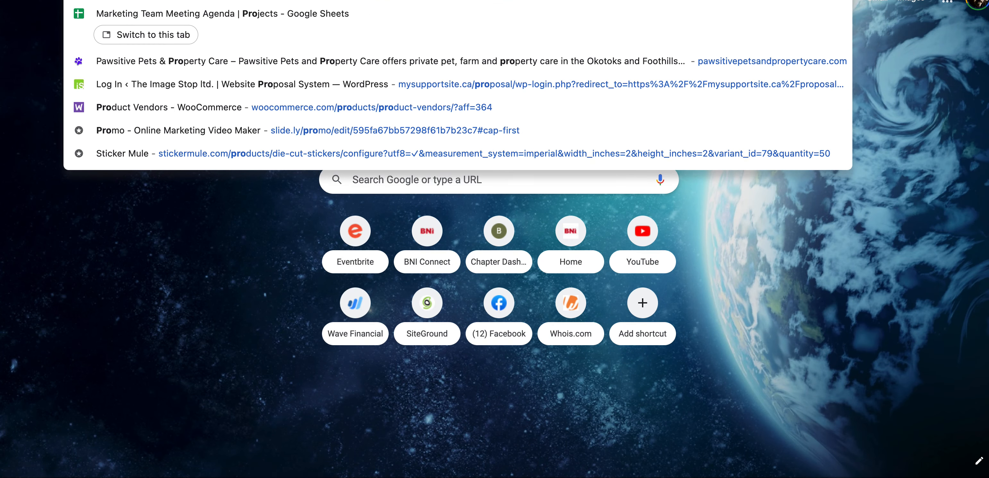
text(a)
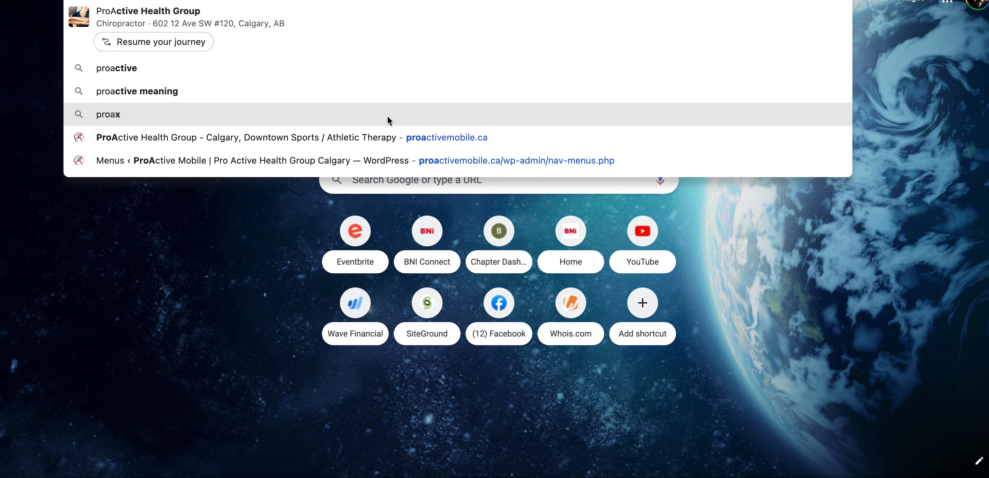
text(ctive he)
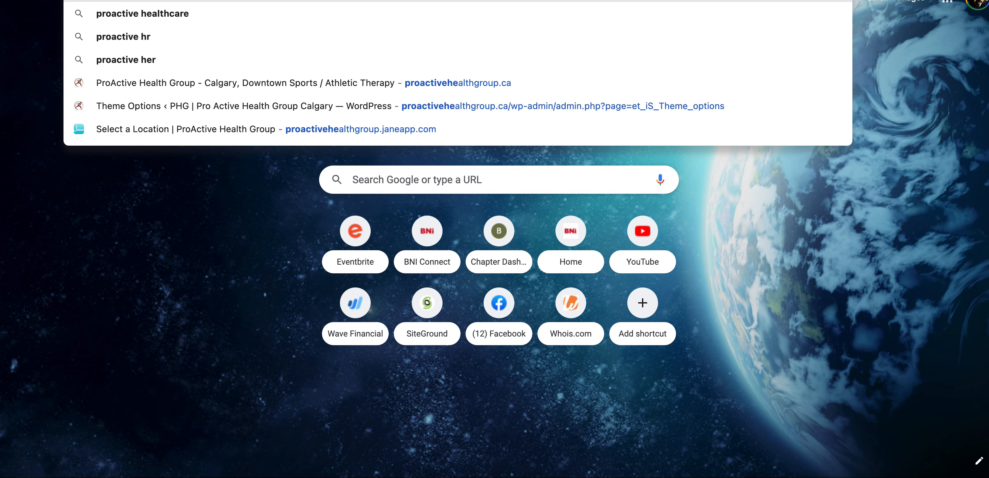
text(alth)
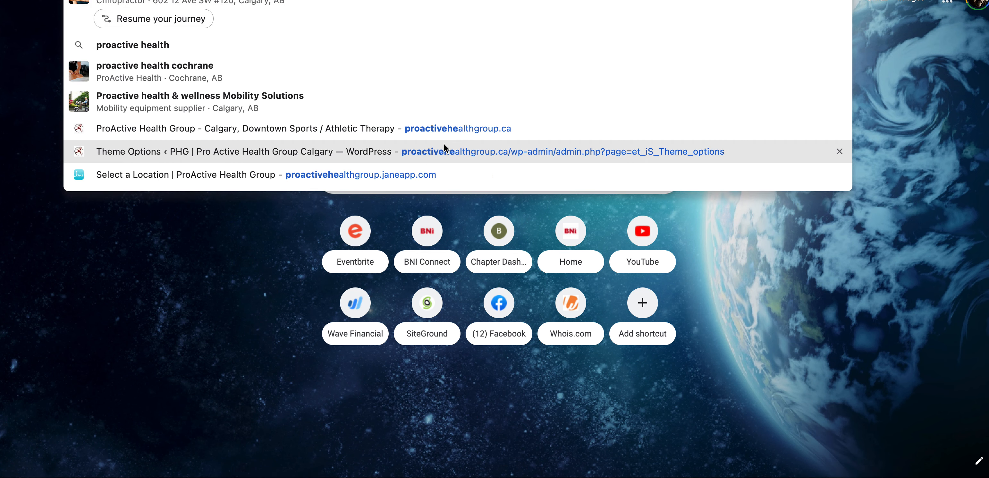
click(446, 129)
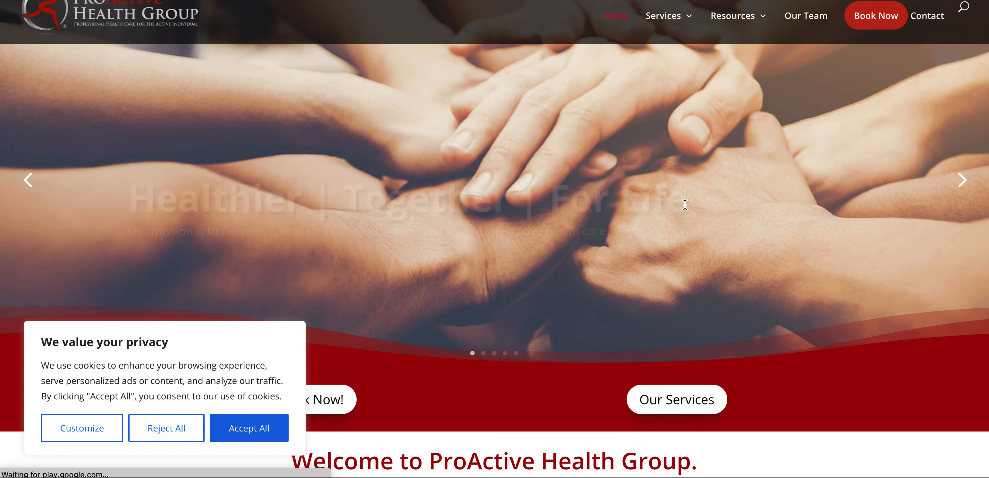
Accept the cookie notice, open the Our Team page and browse its staff grid and bios
click(249, 430)
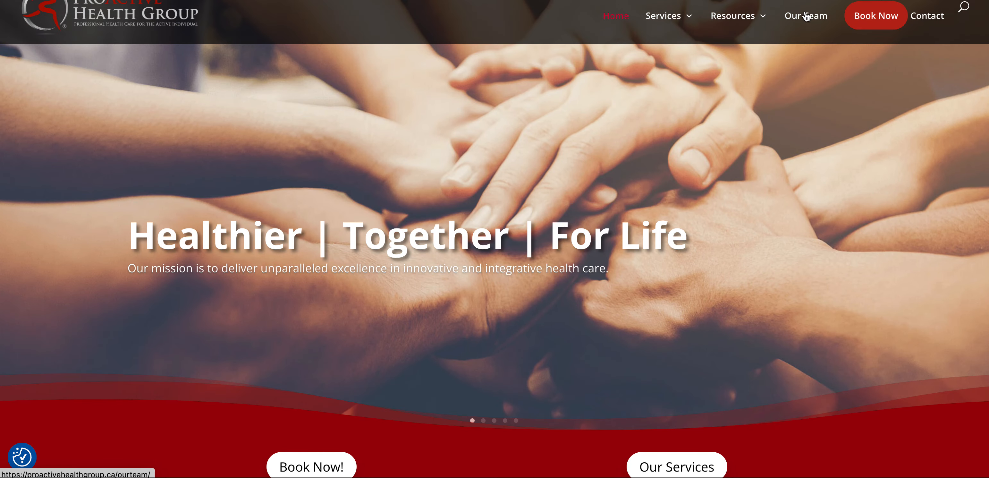
click(806, 16)
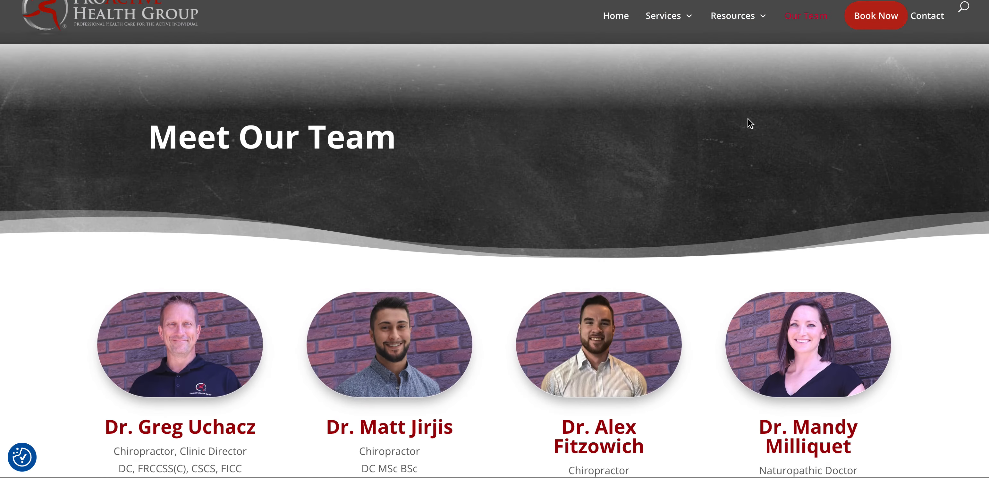
scroll(750, 123, down, 5)
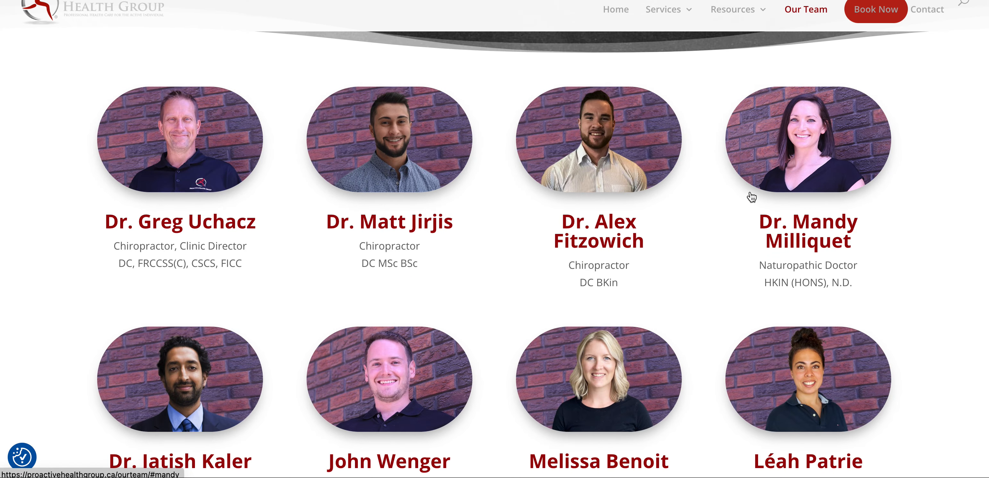
scroll(751, 197, down, 9)
scroll(752, 197, down, 9)
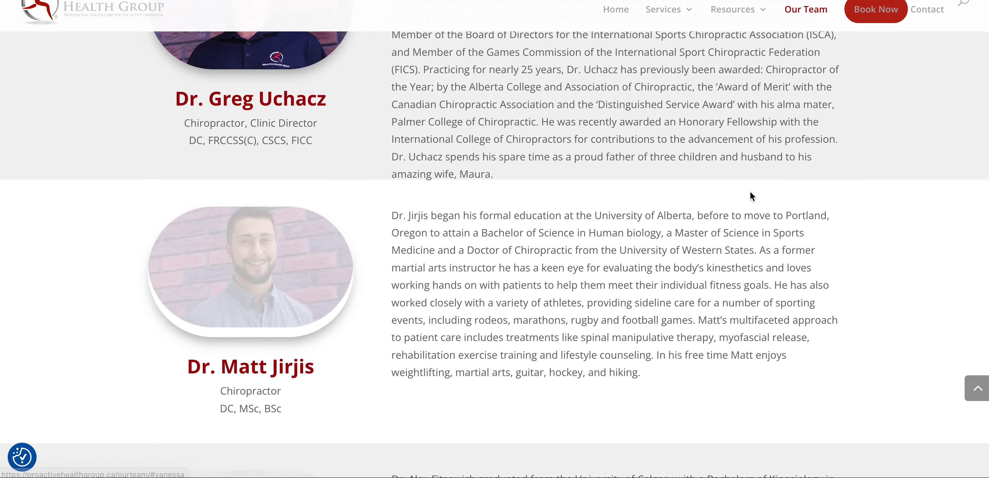
scroll(749, 191, up, 6)
scroll(751, 191, down, 3)
scroll(750, 191, down, 4)
scroll(750, 190, up, 4)
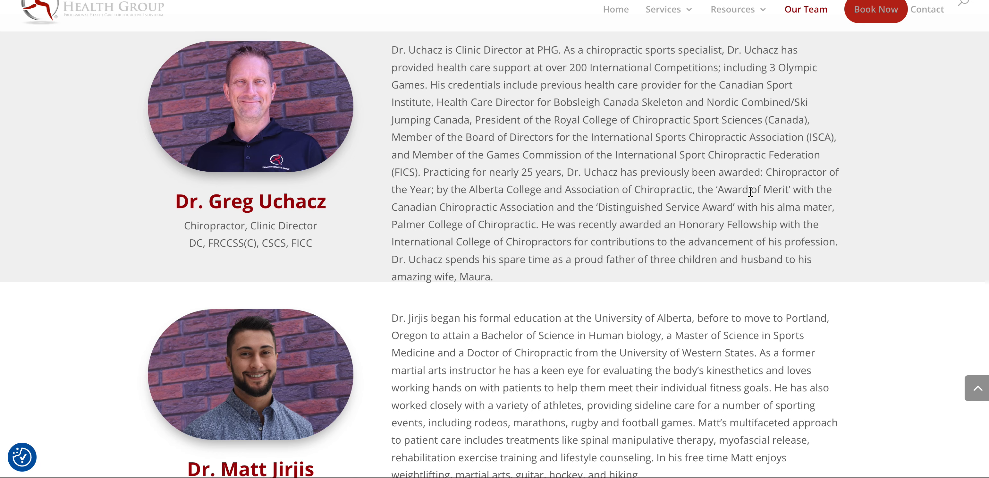
scroll(750, 190, up, 12)
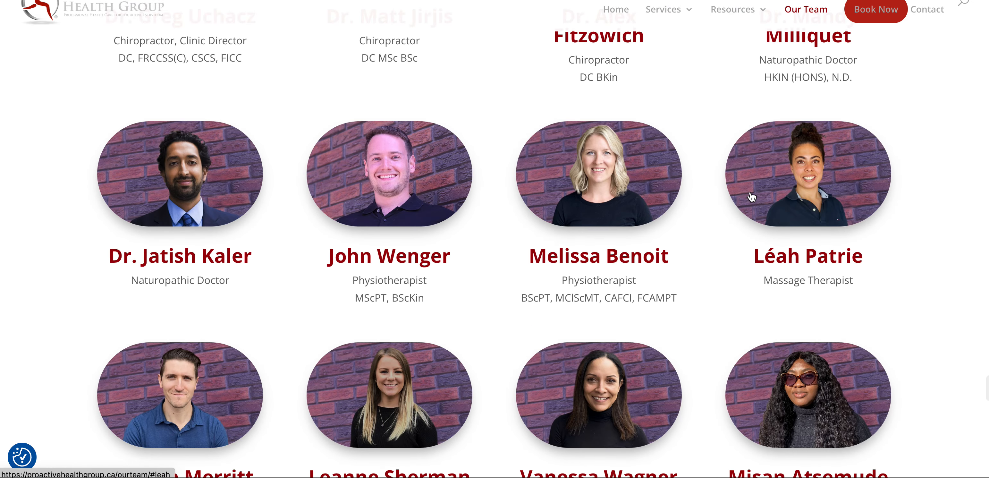
scroll(751, 197, down, 3)
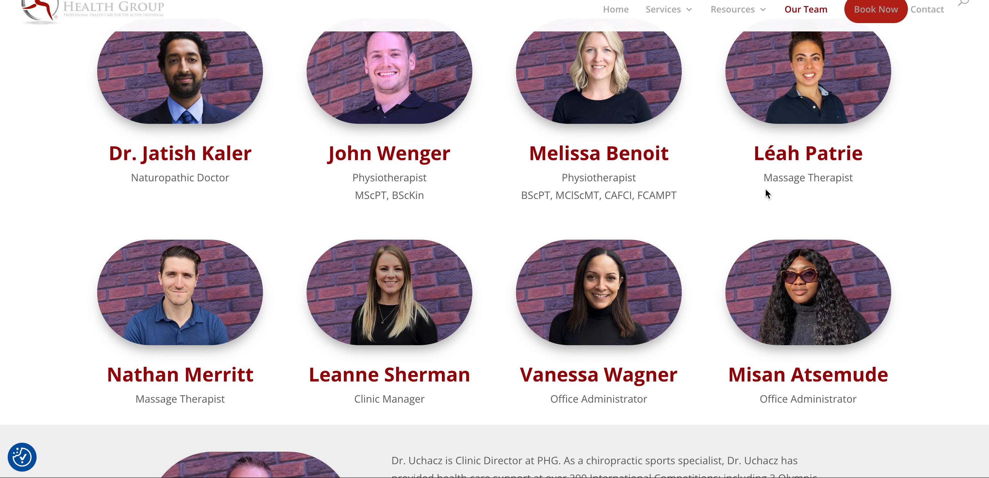
scroll(768, 195, up, 3)
scroll(767, 194, up, 7)
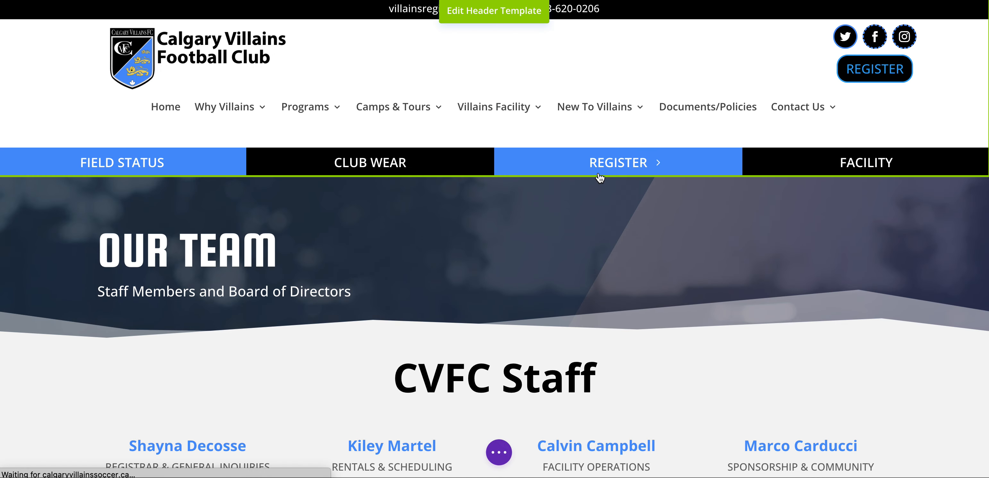
Scroll the visual-builder Our Team page down to the CVFC Staff section
scroll(598, 172, down, 5)
scroll(430, 223, down, 3)
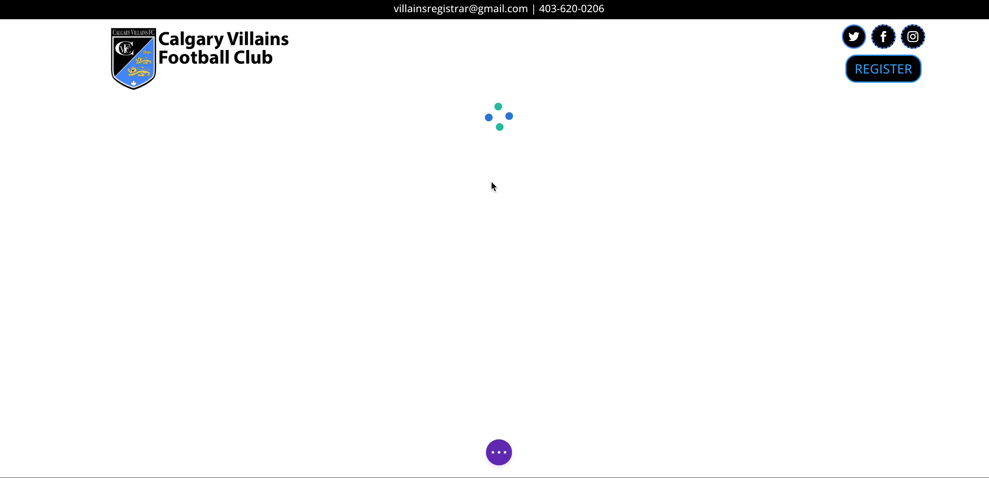
scroll(506, 254, down, 5)
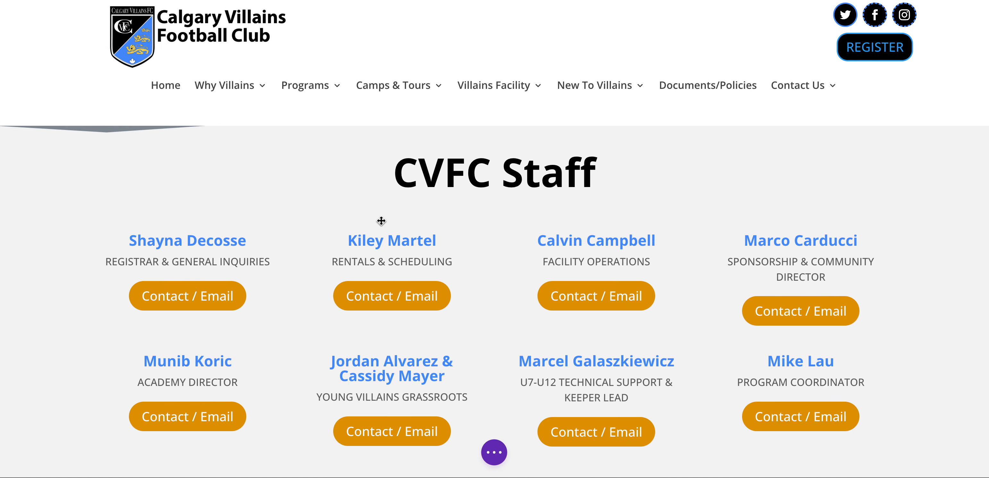
Duplicate the first staff row and select the mailto address in the first Contact / Email button's link
mouse_move(185, 238)
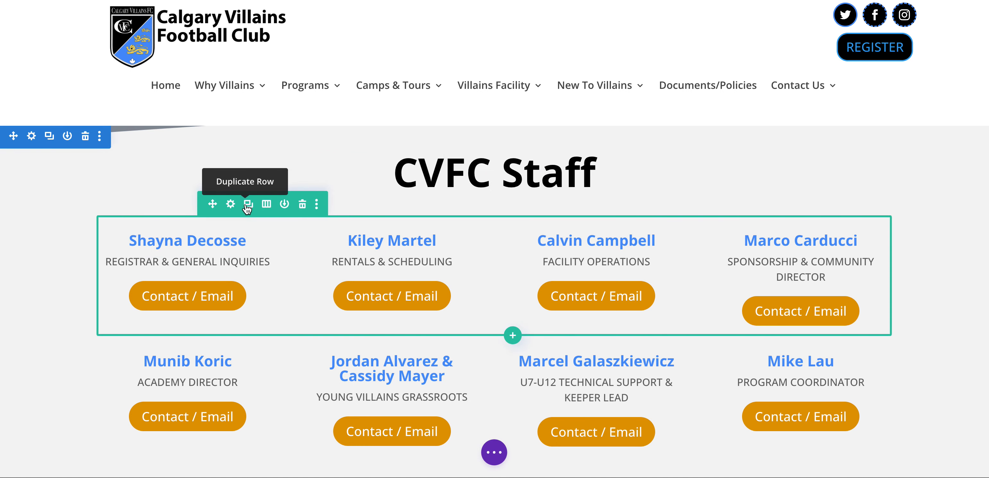
click(247, 205)
mouse_move(197, 231)
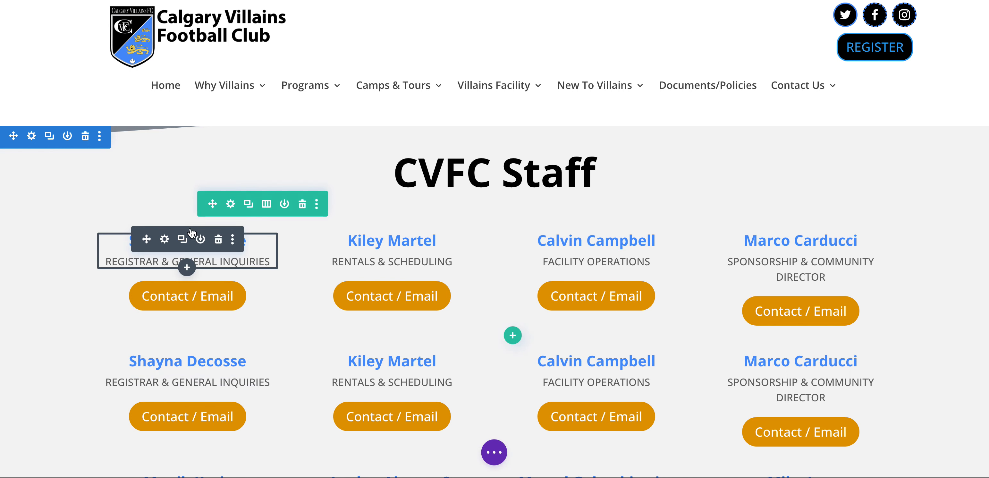
mouse_move(206, 293)
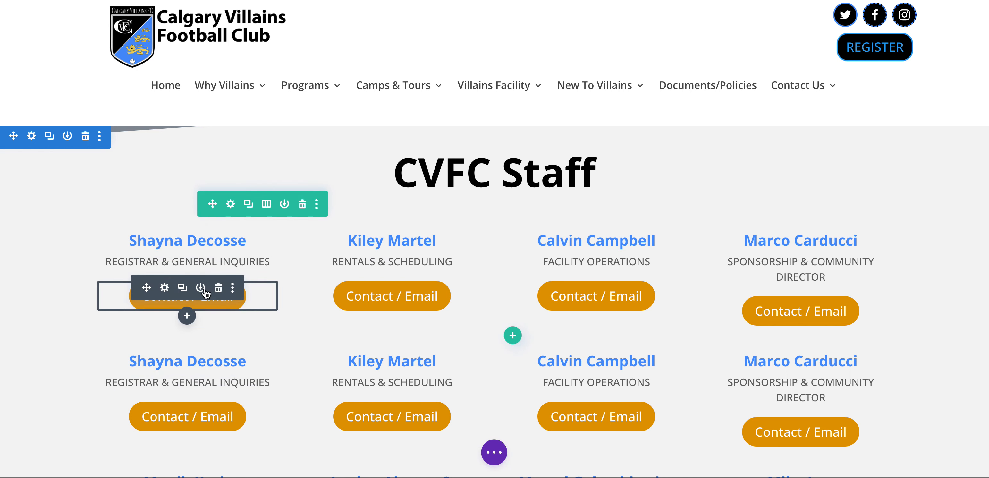
click(166, 291)
click(190, 211)
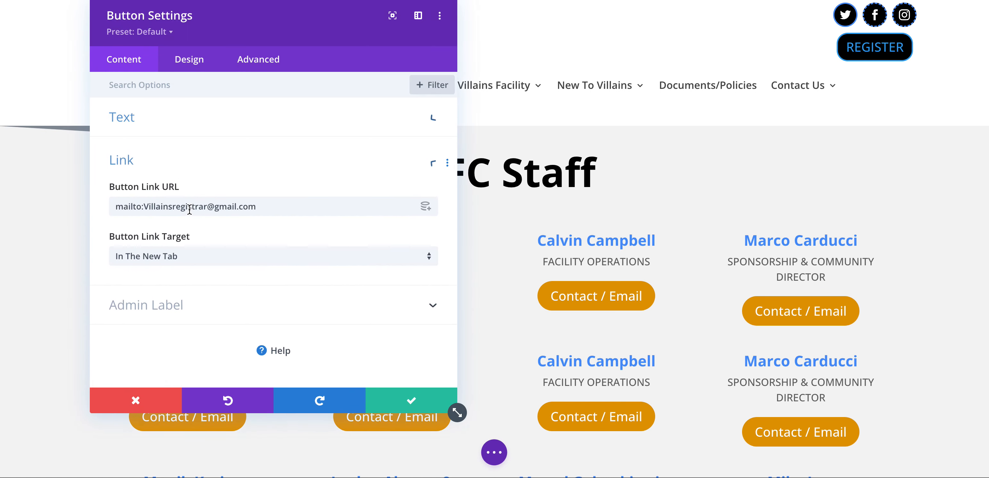
click(144, 208)
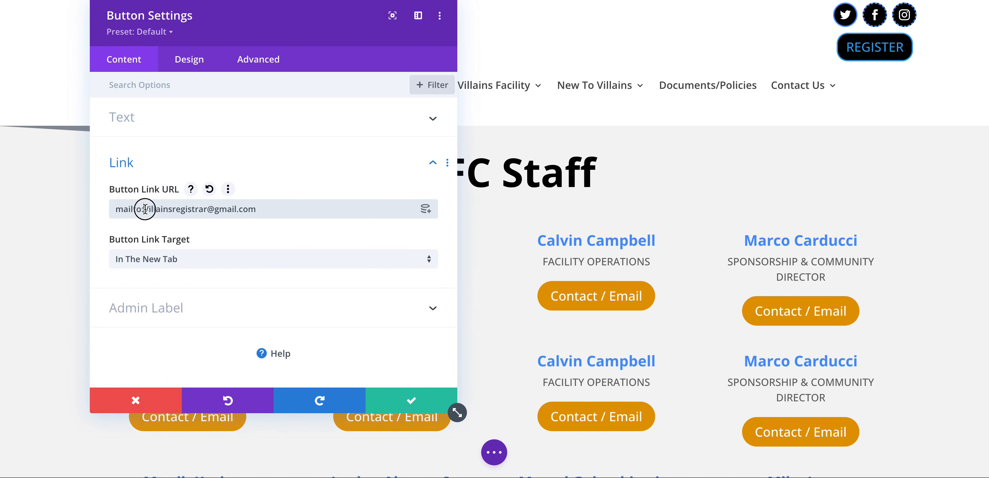
drag(145, 209, 272, 209)
key(ctrl+c)
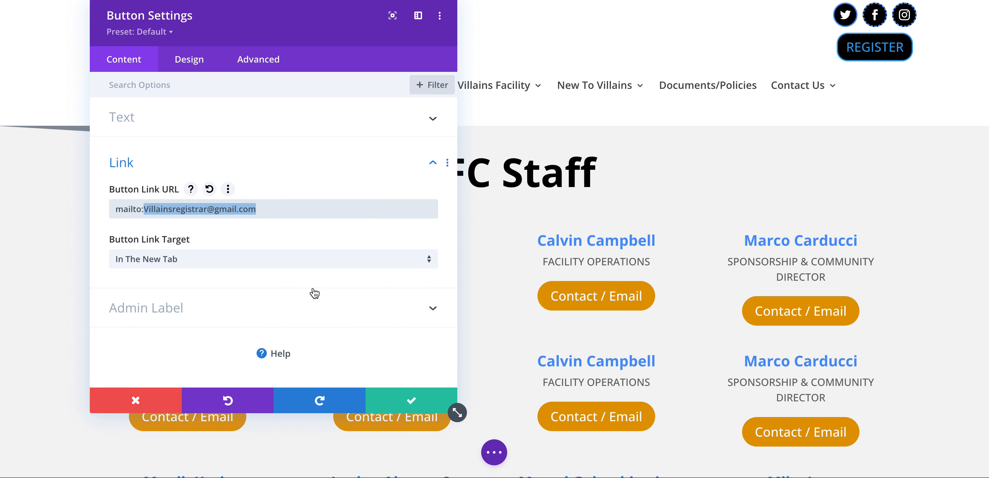
click(401, 410)
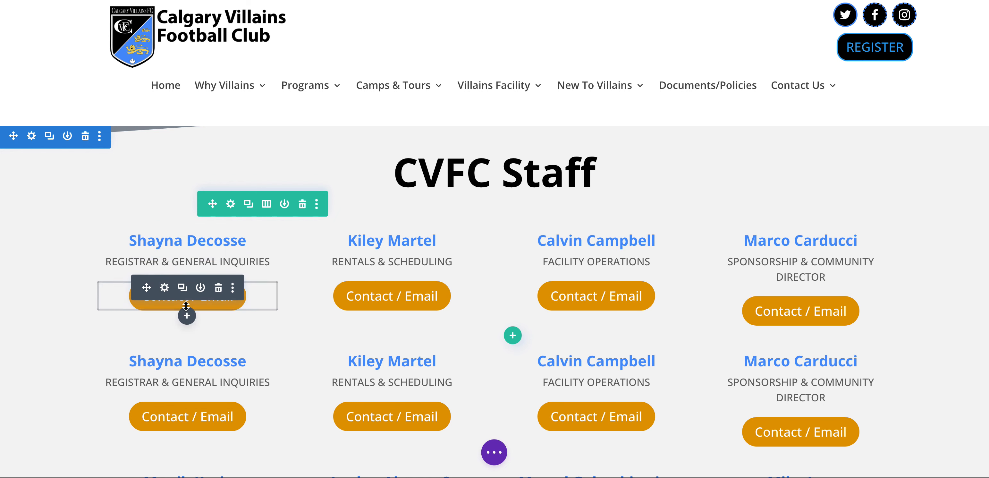
Add a Person module below the first contact button and enter the registrar's name
click(187, 316)
scroll(244, 256, down, 8)
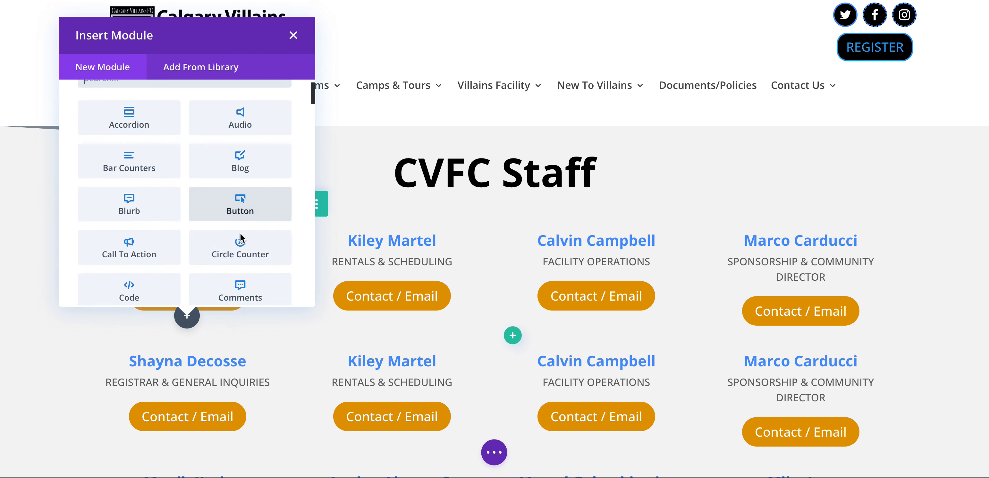
scroll(241, 239, down, 3)
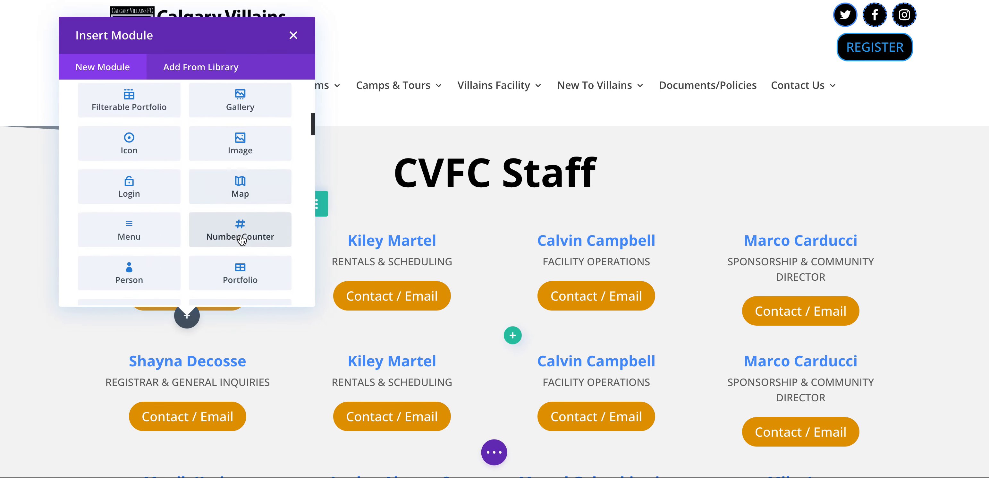
click(129, 233)
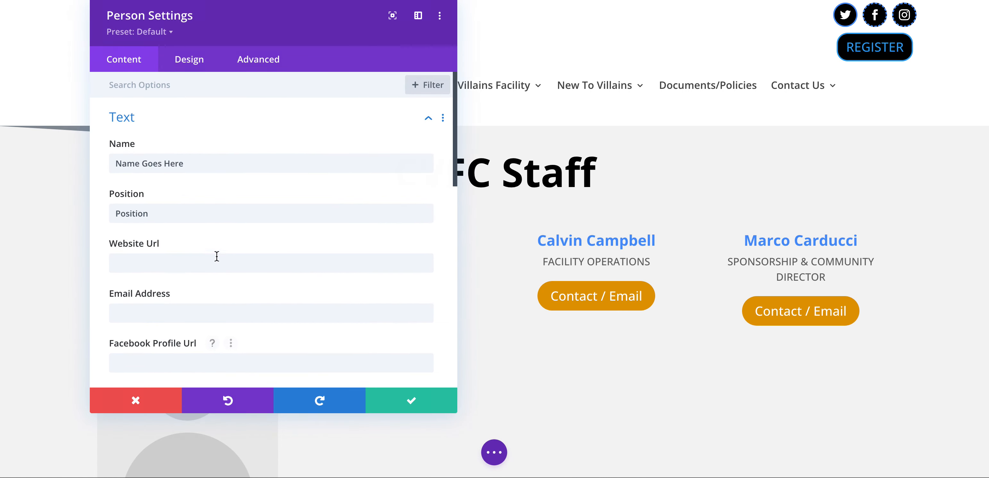
triple_click(201, 163)
drag(248, 3, 535, 17)
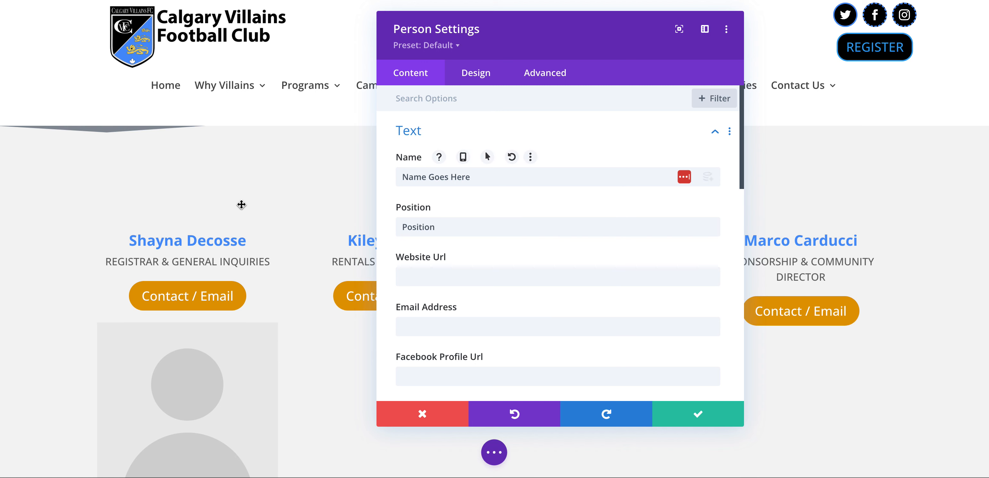
triple_click(498, 180)
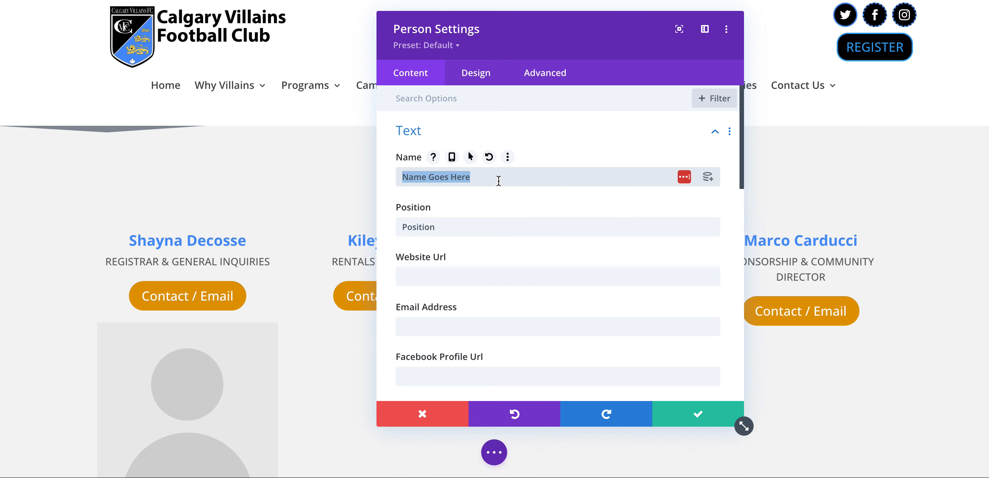
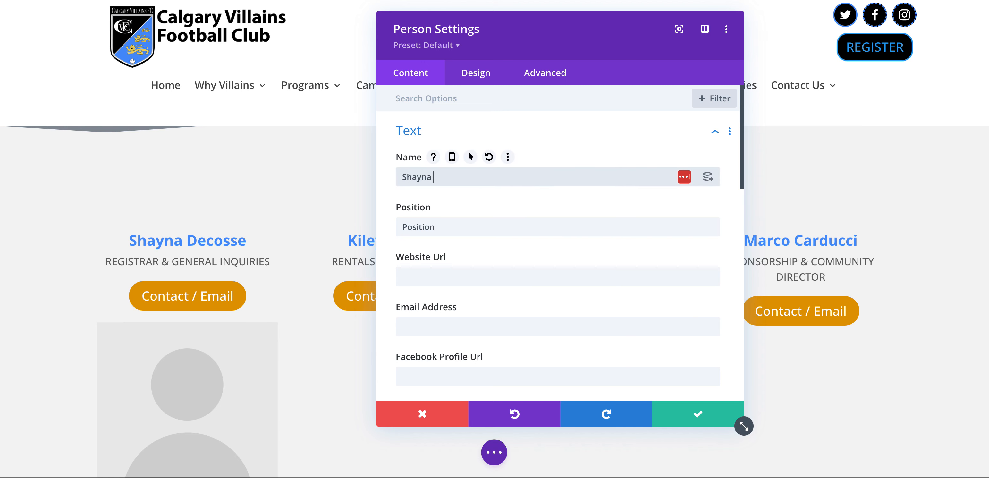
Set the position to 'Registrar & General Inquiries' and paste the registrar's e-mail address
triple_click(472, 228)
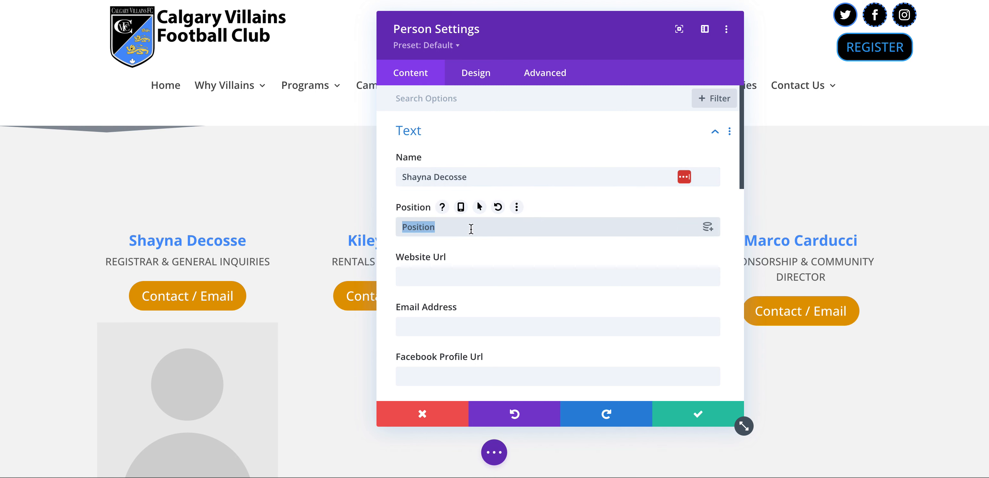
text(Regist)
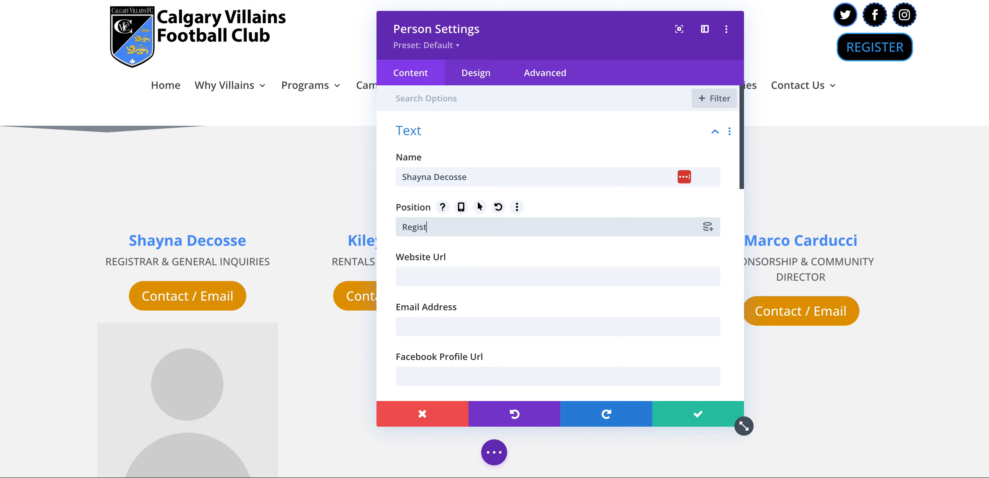
text(rar & General IUnqui)
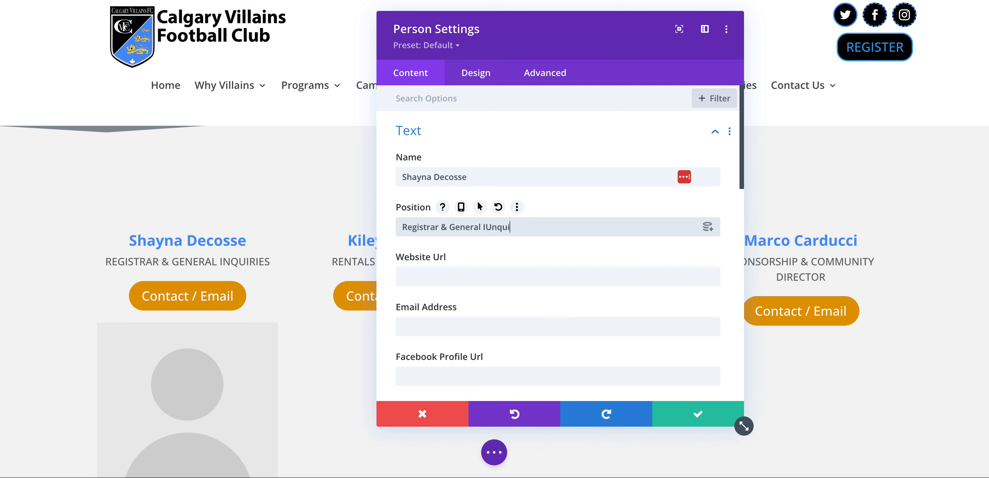
text(ries)
click(490, 228)
key(BackSpace)
scroll(471, 265, down, 1)
click(462, 308)
key(ctrl+v)
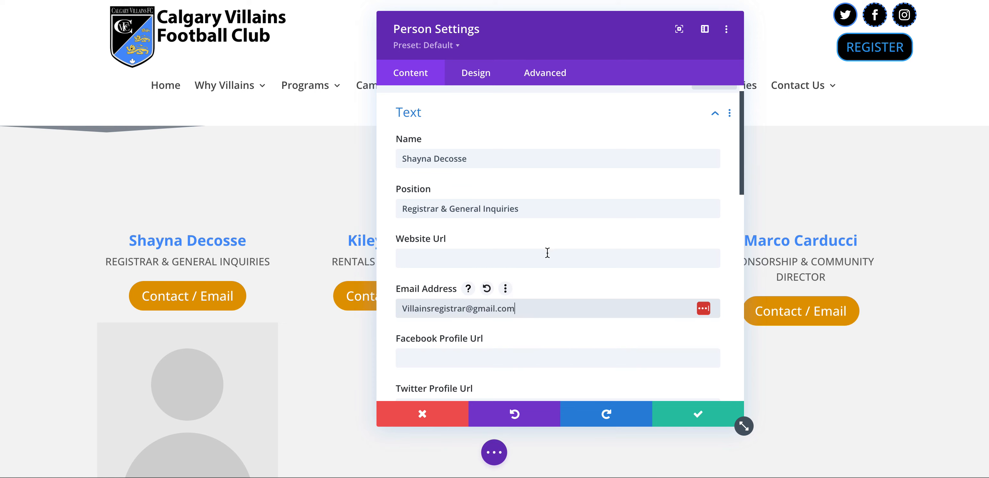
Make the person's links open in a new tab, delete the placeholder body text and expand Image
scroll(561, 252, down, 4)
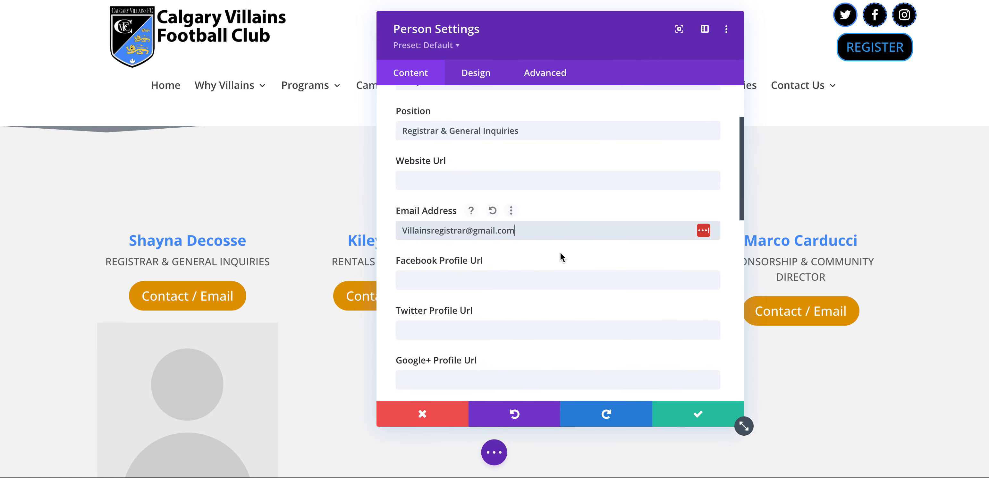
scroll(559, 251, down, 7)
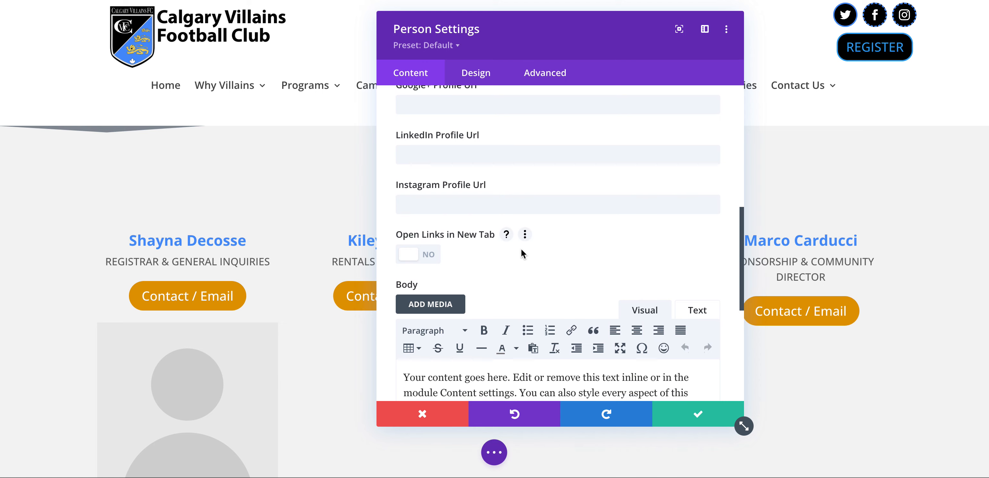
scroll(557, 245, up, 7)
scroll(556, 245, down, 7)
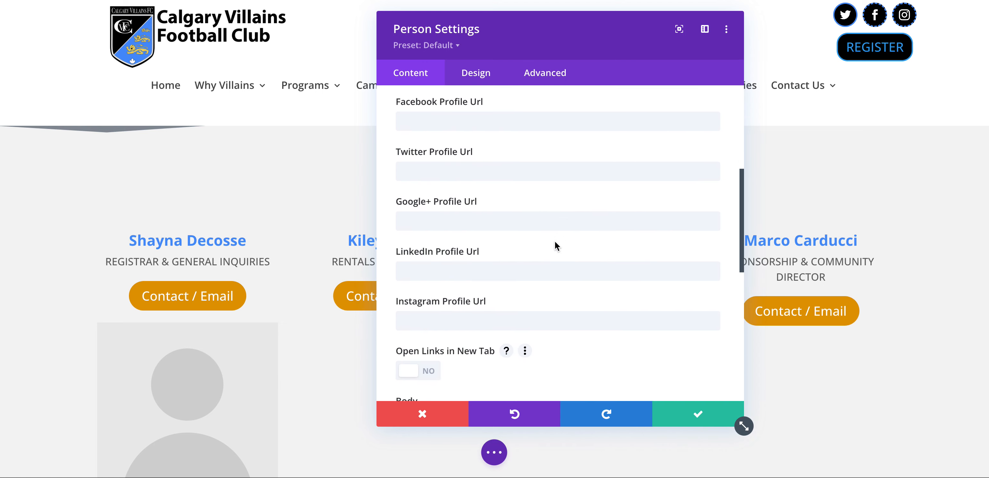
click(414, 198)
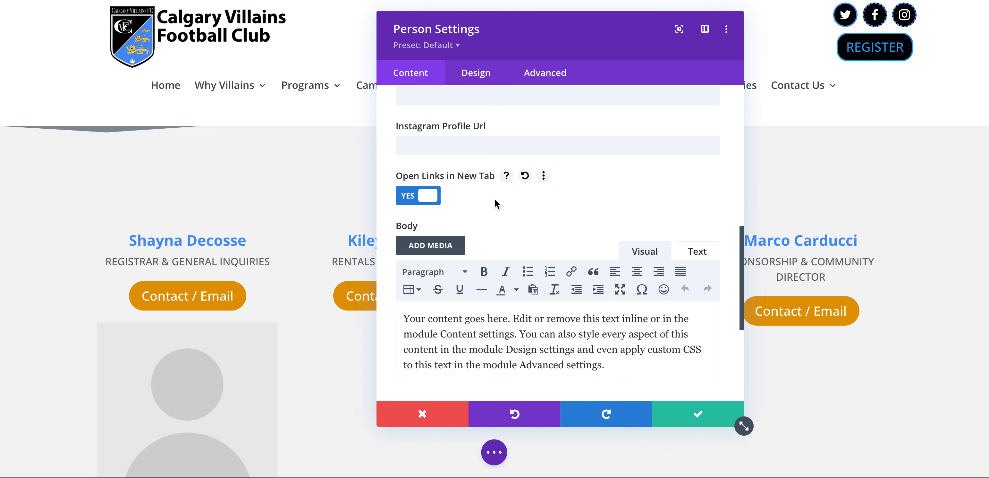
scroll(500, 200, down, 1)
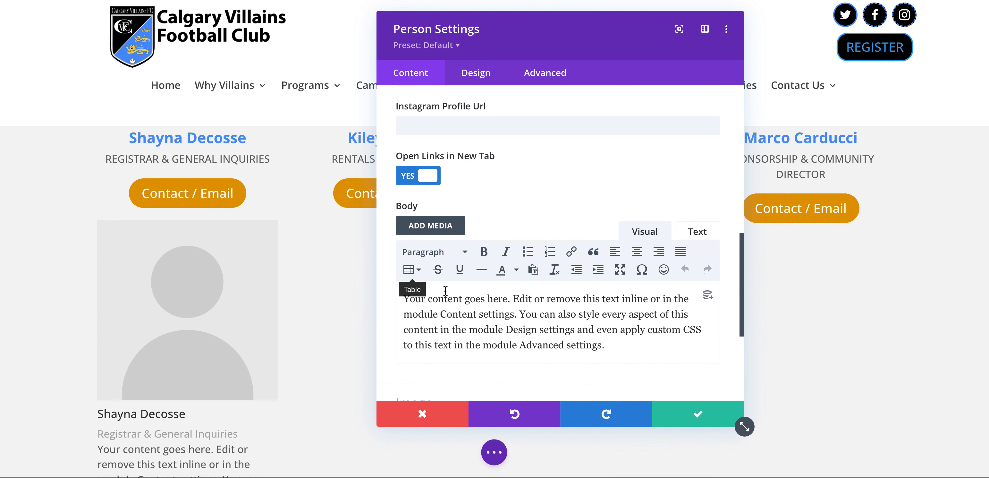
triple_click(453, 313)
key(BackSpace)
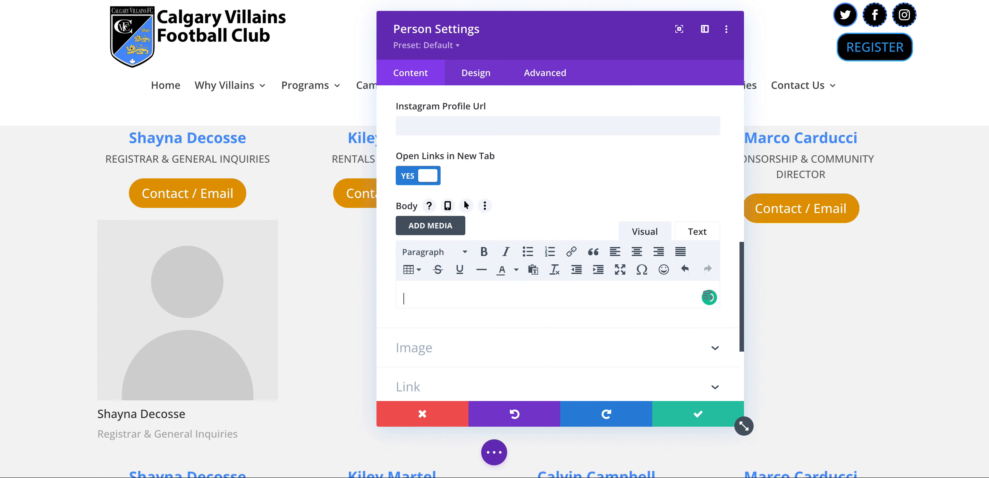
scroll(471, 338, down, 1)
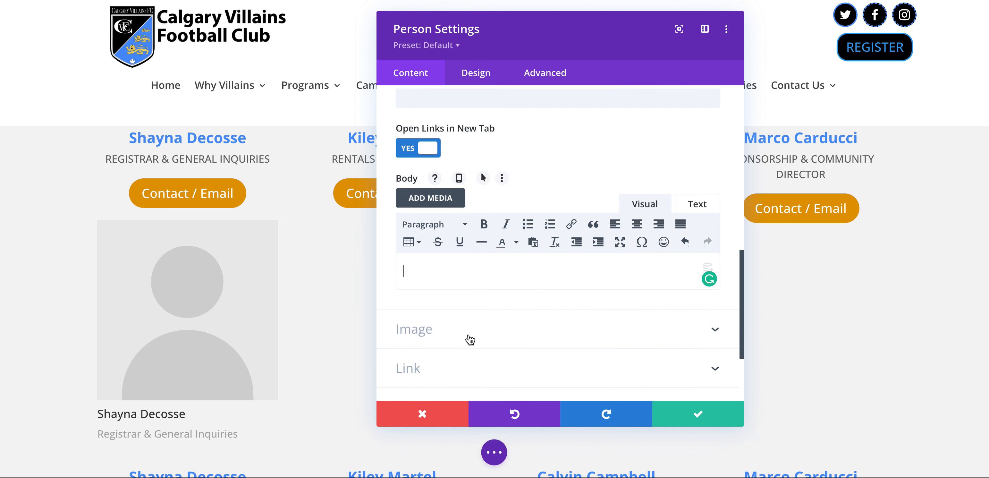
click(471, 338)
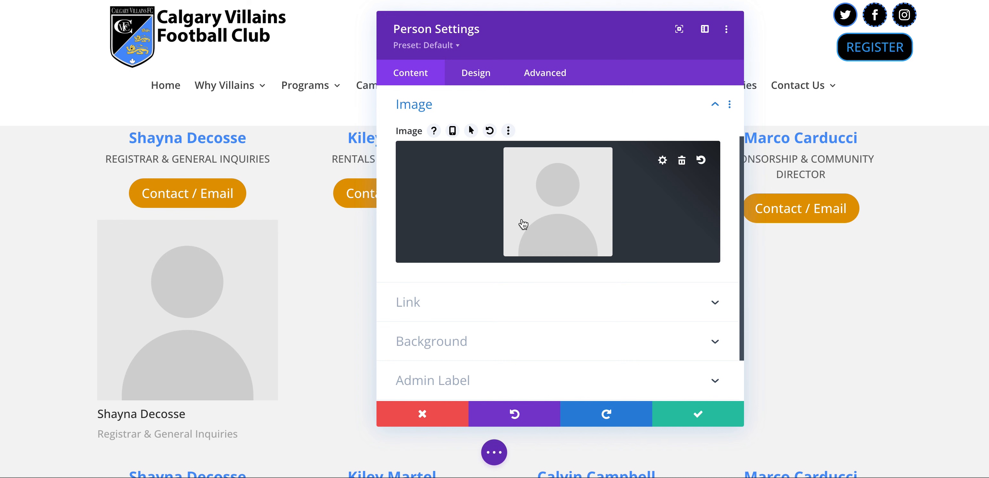
click(485, 79)
Style the name text blue, bold, centred and about 24px
scroll(468, 172, down, 12)
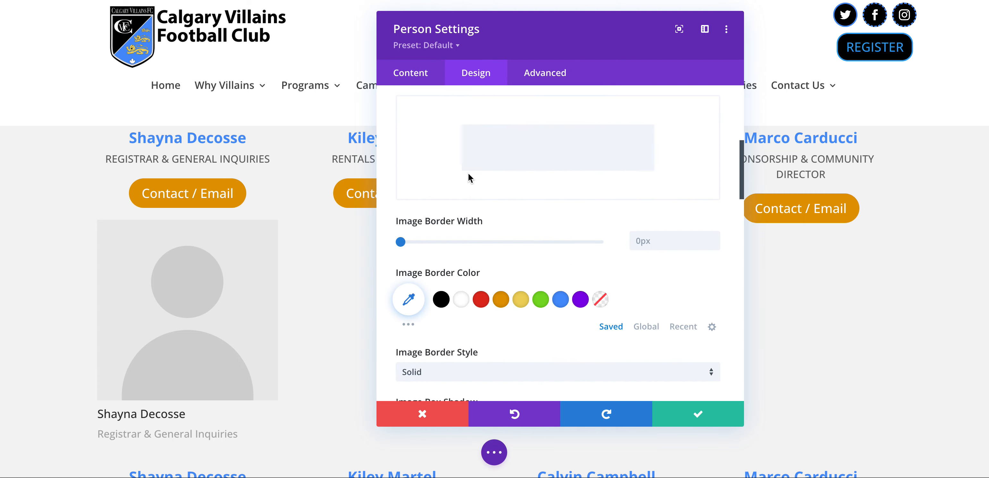
scroll(468, 176, down, 10)
scroll(468, 150, down, 1)
click(442, 151)
scroll(518, 208, down, 2)
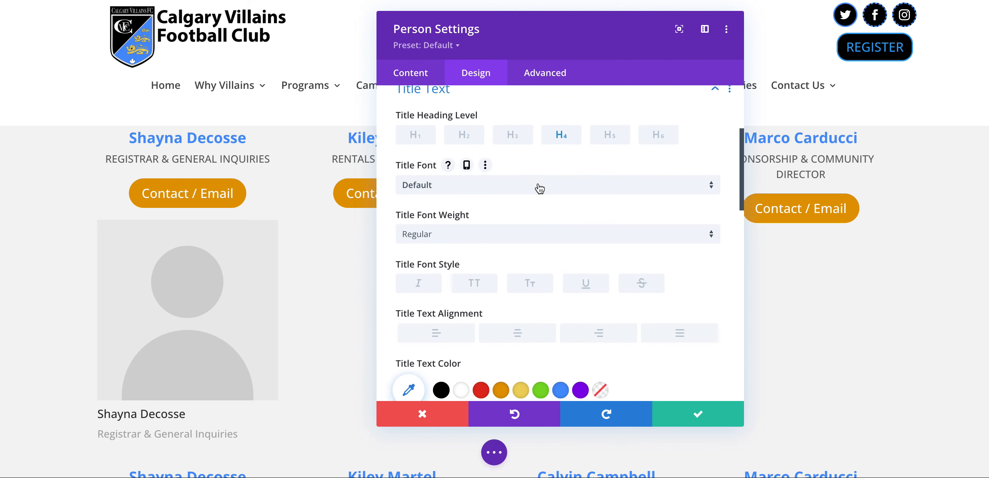
scroll(480, 261, down, 2)
click(561, 326)
click(454, 168)
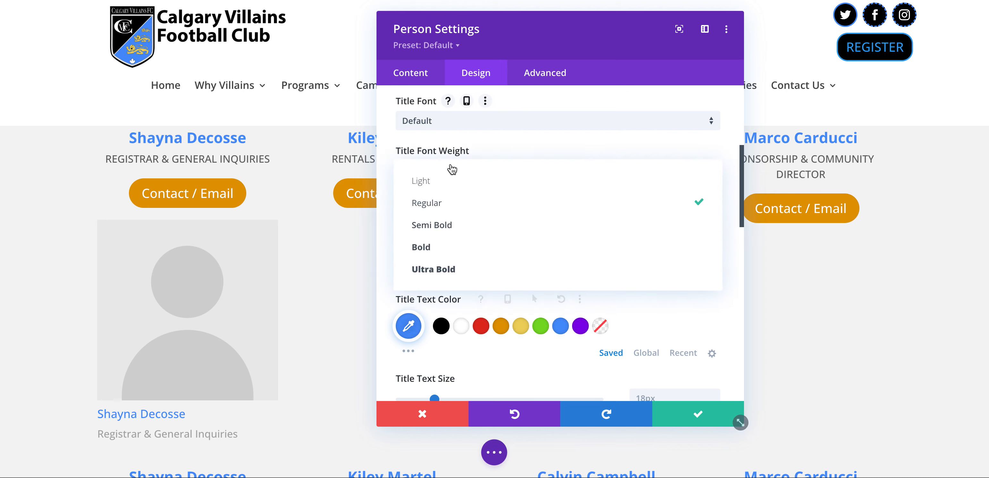
click(450, 223)
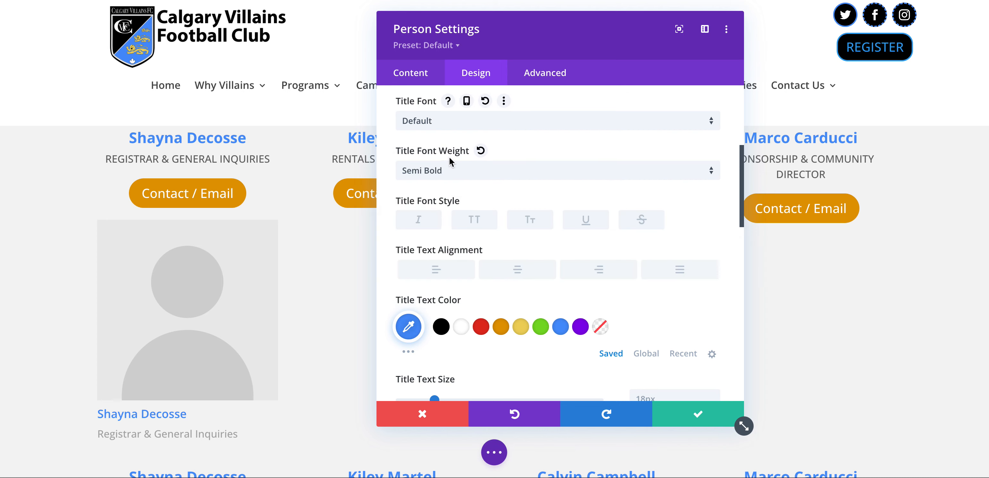
click(453, 173)
click(452, 245)
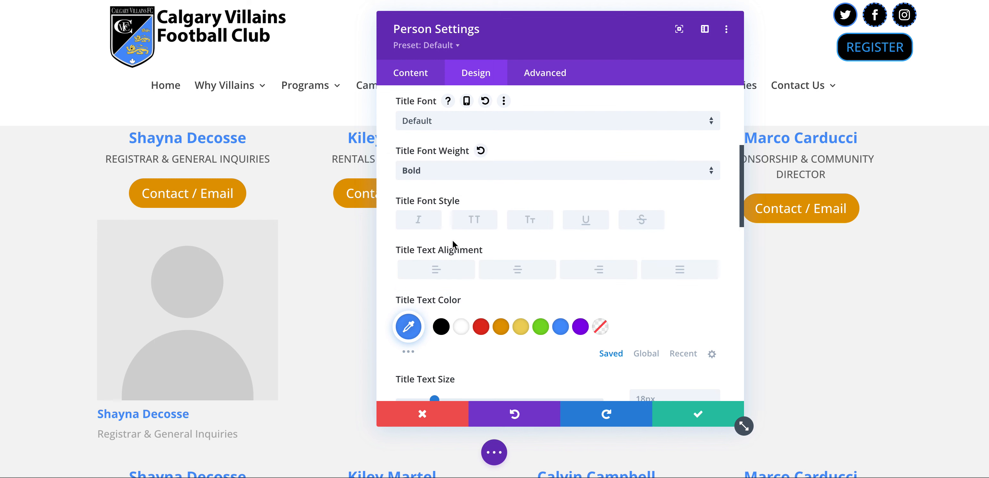
scroll(460, 290, down, 1)
click(517, 256)
drag(435, 387, 447, 386)
Make the position text centred, uppercase and grey #6b6b6b, then save the module
scroll(484, 333, down, 5)
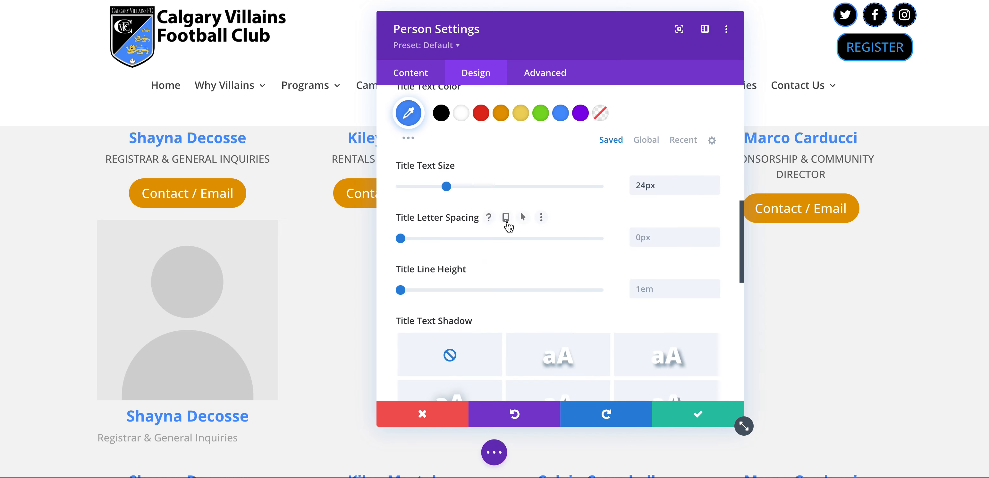
scroll(509, 227, down, 5)
click(477, 274)
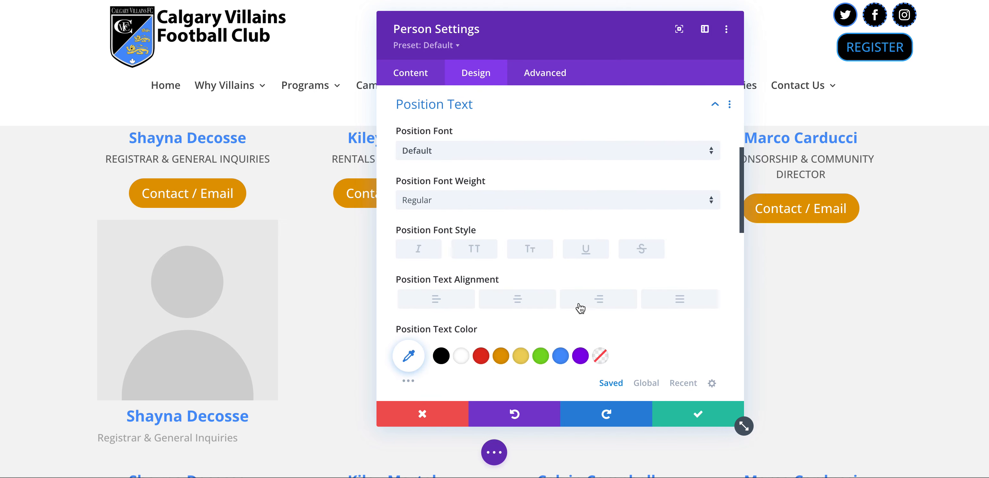
scroll(552, 269, down, 1)
click(529, 257)
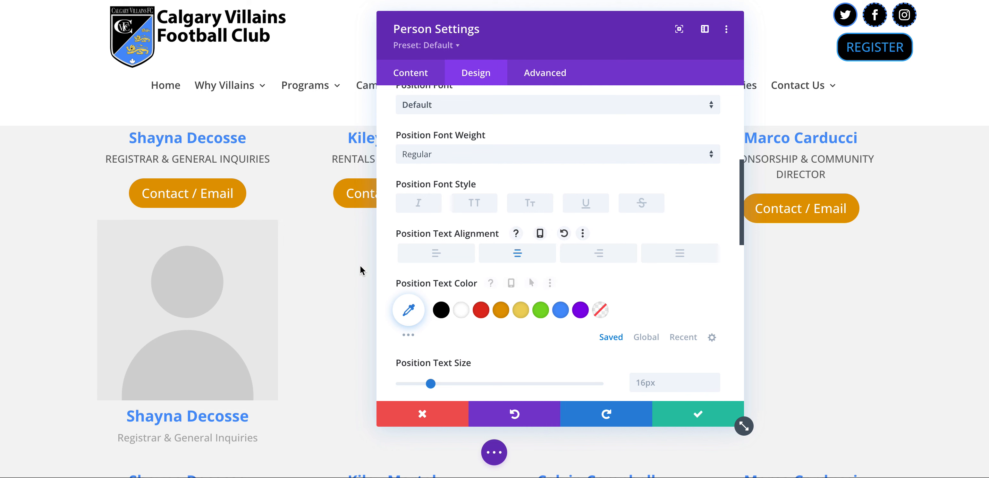
click(475, 204)
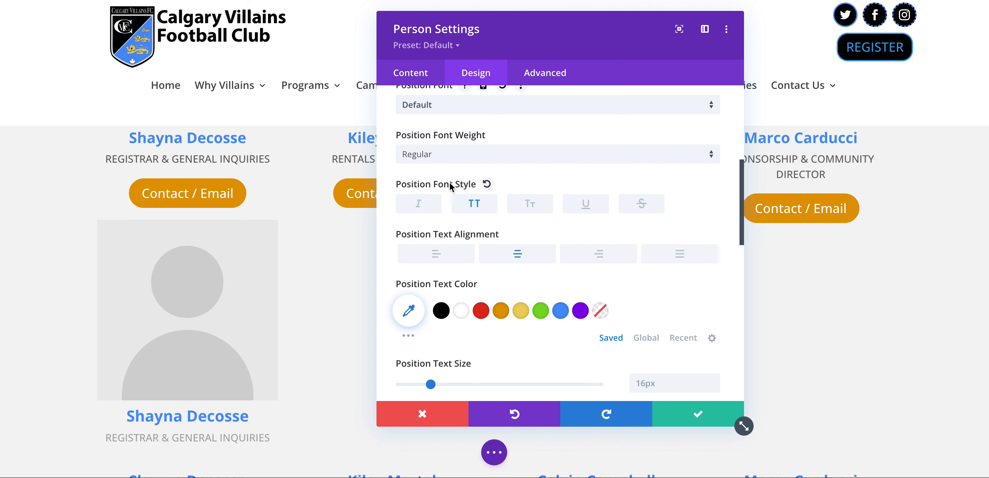
click(440, 312)
click(410, 312)
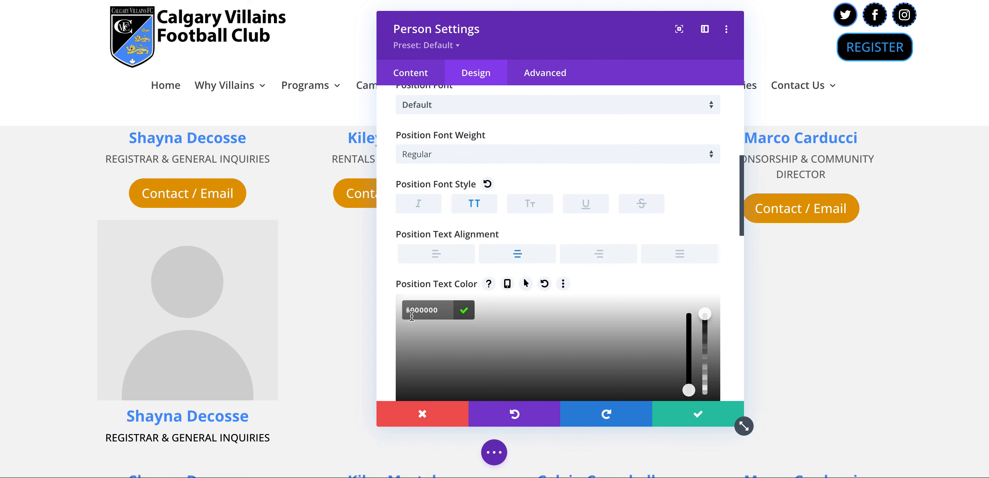
drag(415, 357, 407, 365)
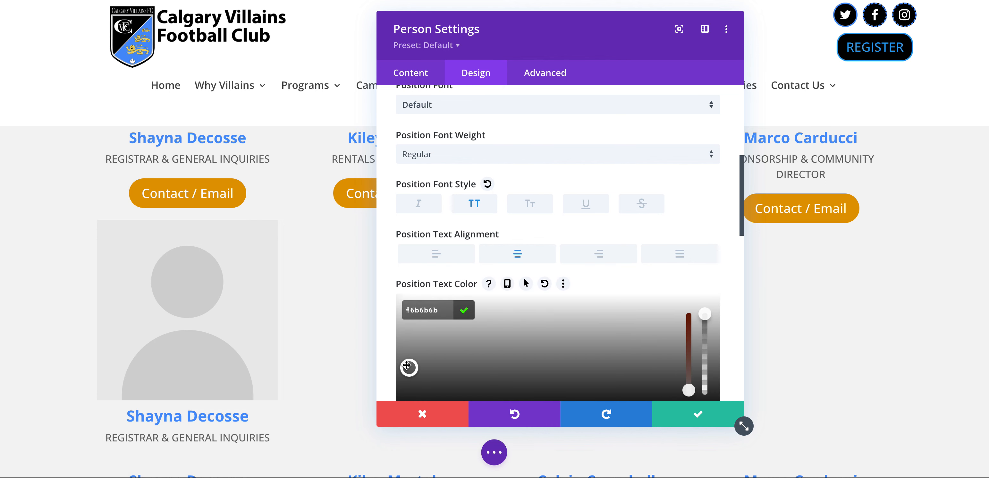
click(686, 423)
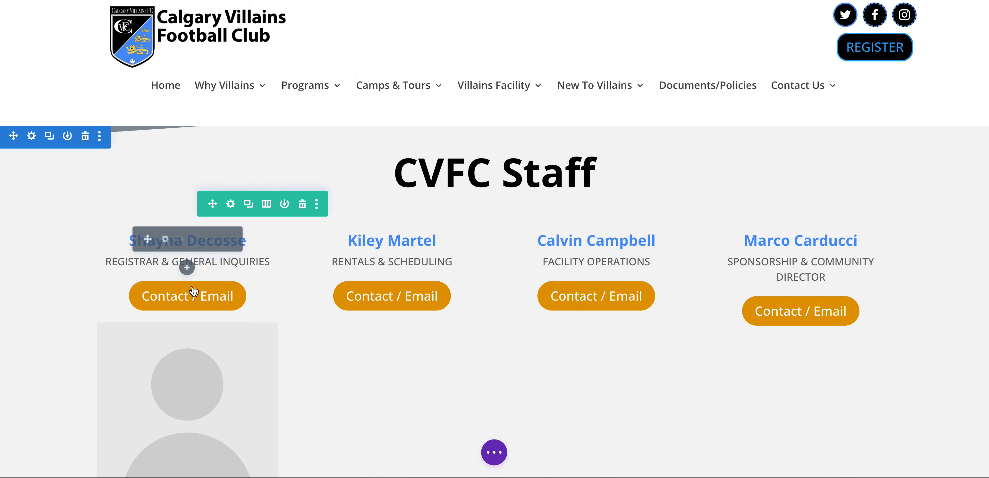
Delete the old name module so the registrar's column holds only the Person card
click(218, 242)
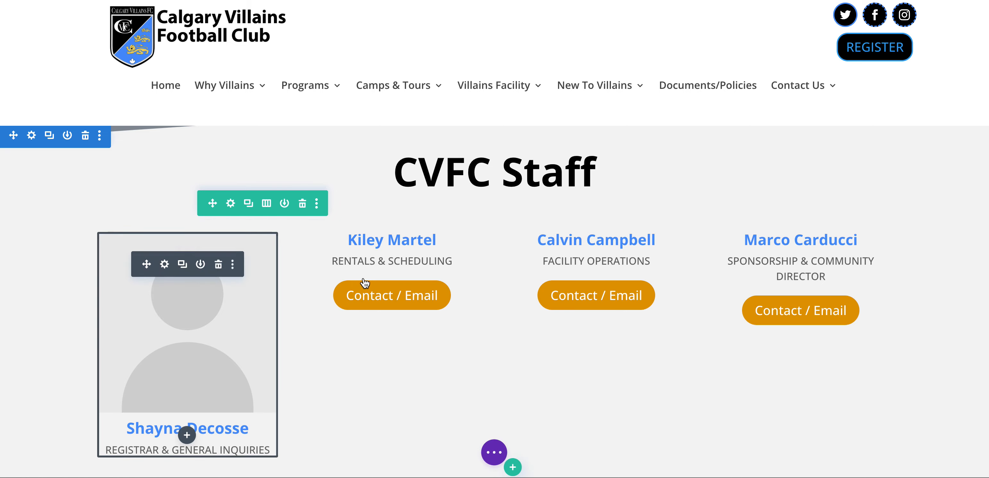
scroll(364, 283, down, 5)
scroll(364, 283, up, 3)
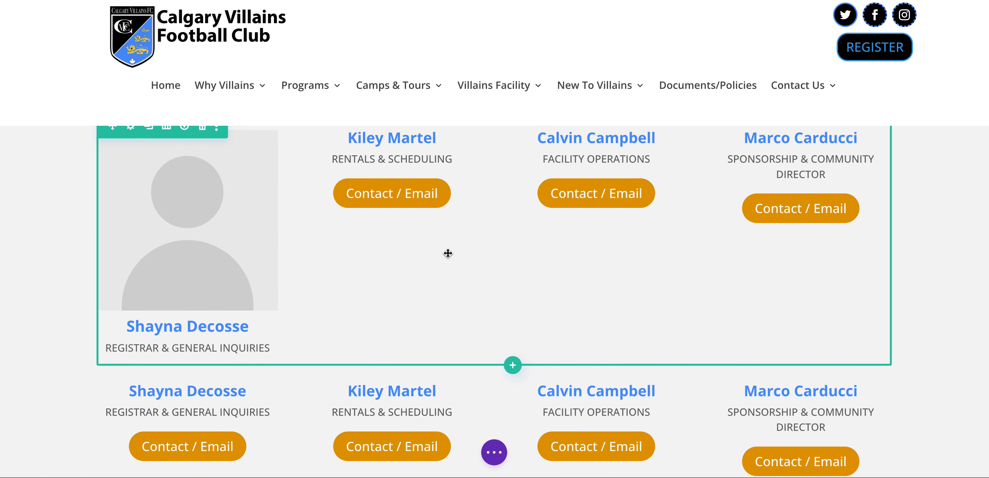
scroll(423, 232, up, 3)
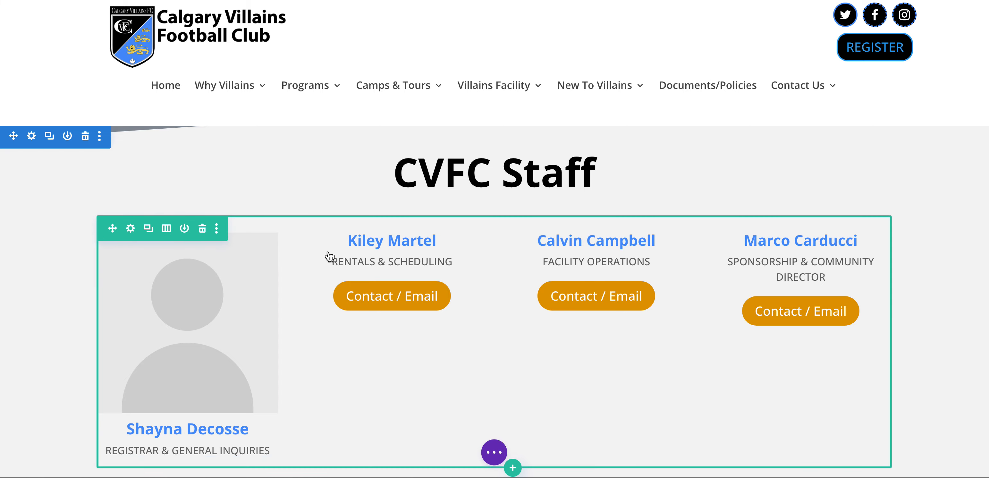
click(131, 228)
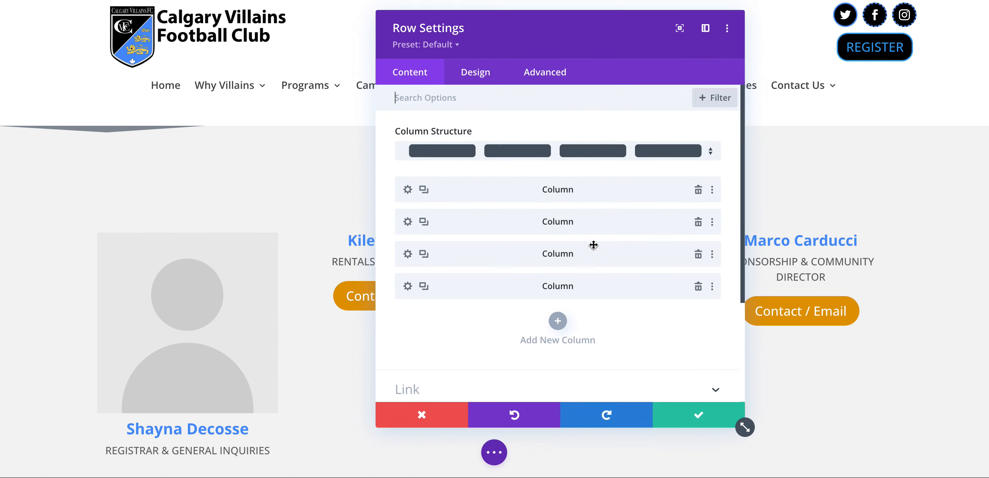
Delete two columns and duplicate the Person column twice for a four-card row
click(697, 223)
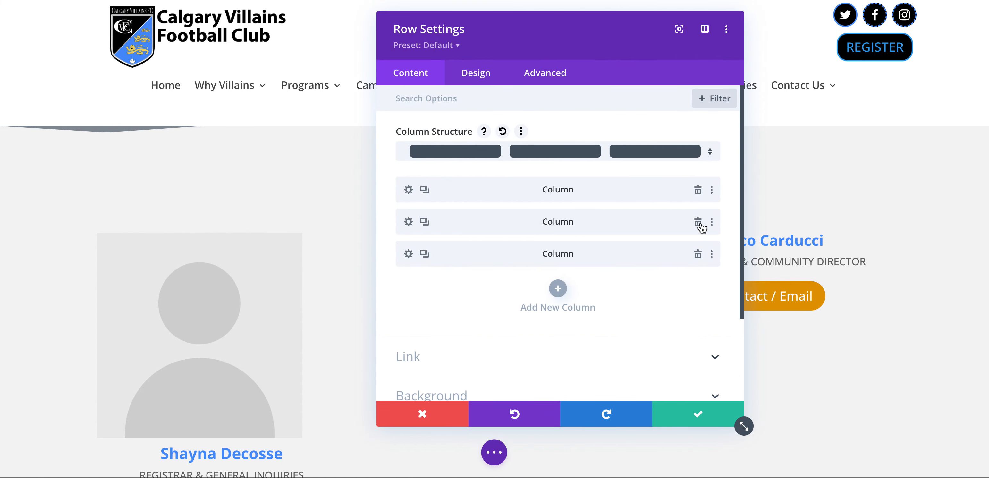
click(698, 222)
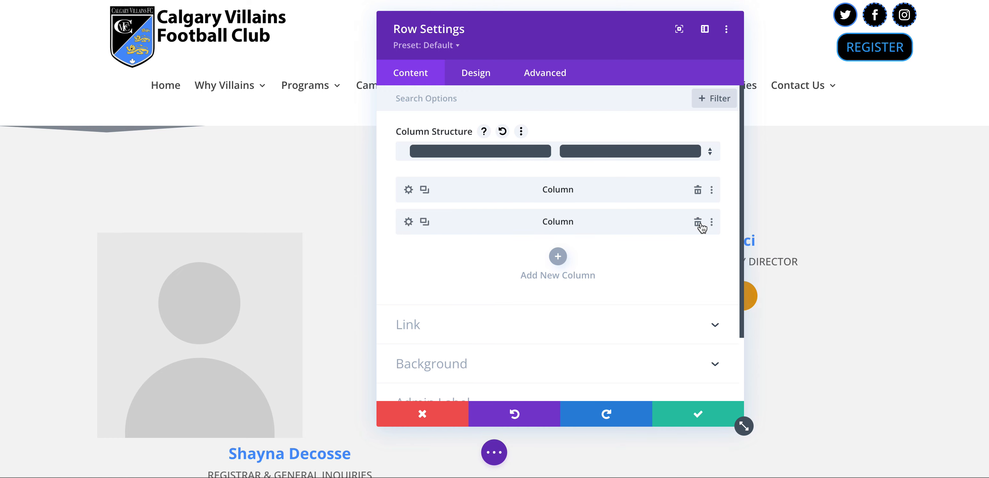
click(427, 191)
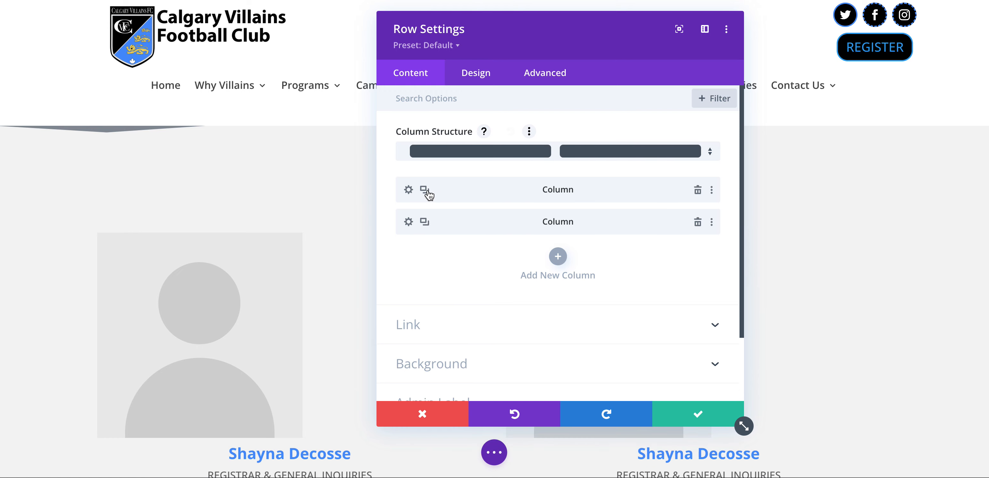
click(427, 190)
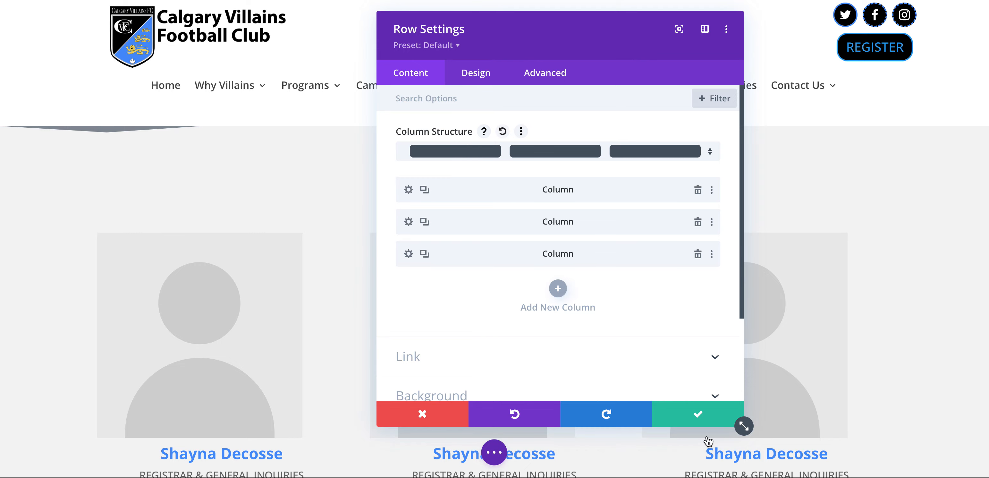
click(701, 418)
scroll(516, 338, down, 3)
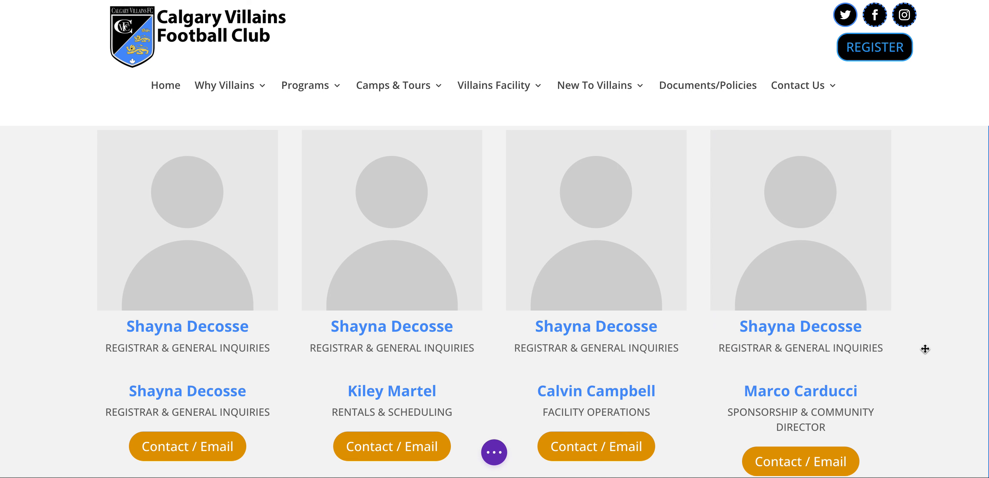
scroll(798, 348, up, 3)
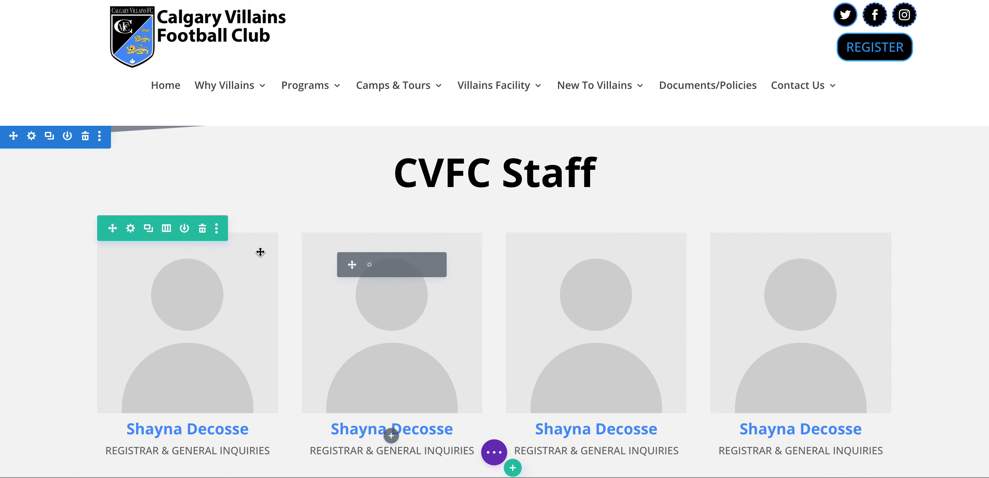
Tick Disable on Phone, Tablet and Desktop in the Person row's Visibility settings and save
click(131, 228)
click(546, 81)
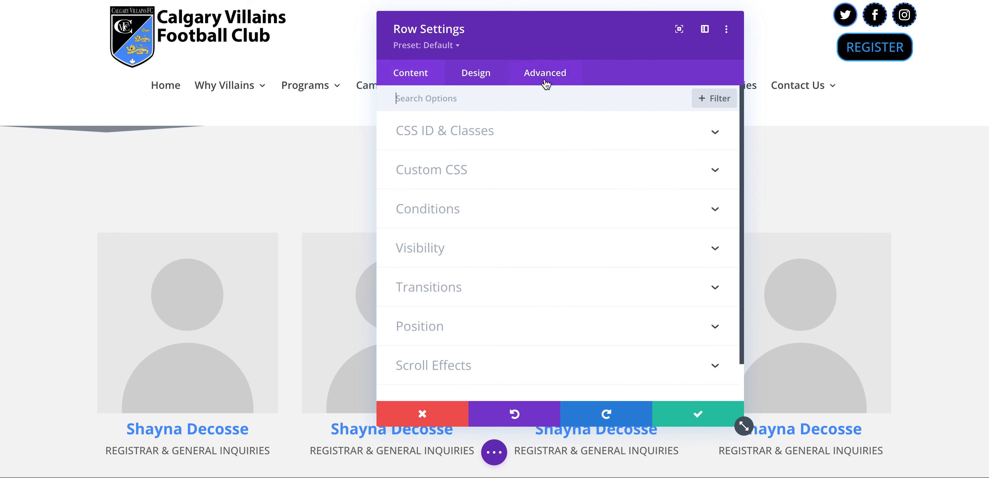
click(448, 252)
click(404, 150)
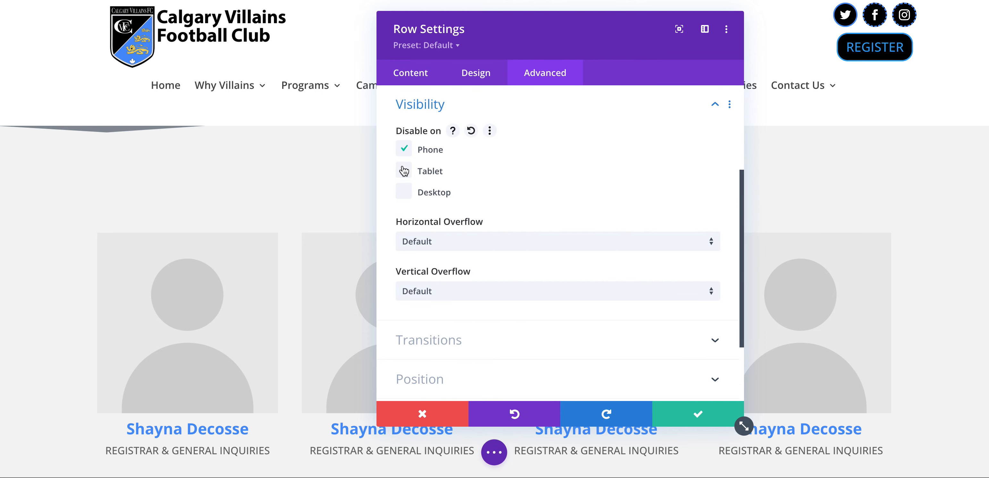
click(406, 191)
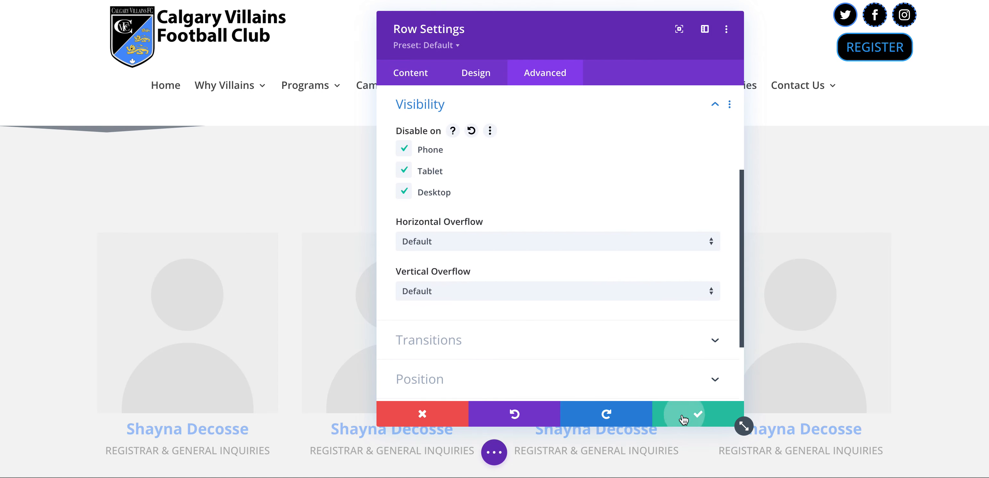
click(687, 415)
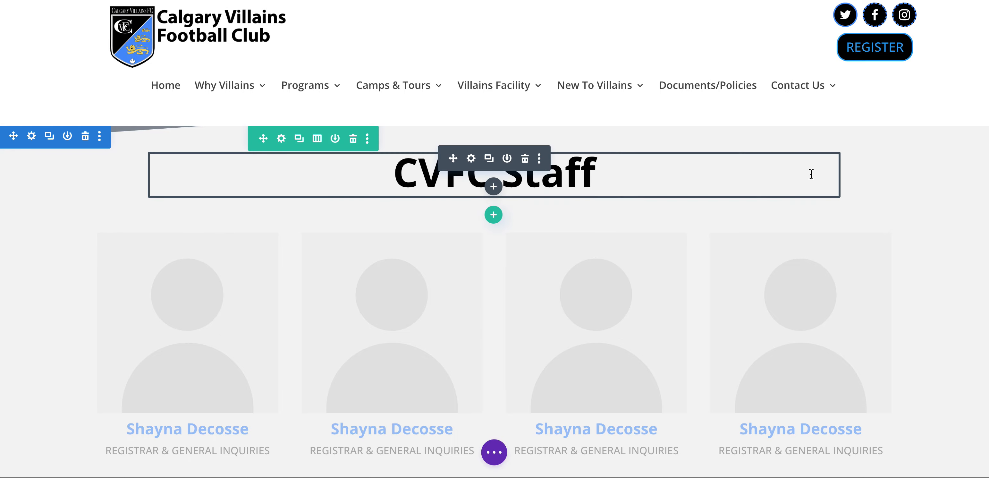
Inspect the placeholder row's Visibility settings and close them without changes
scroll(882, 198, down, 3)
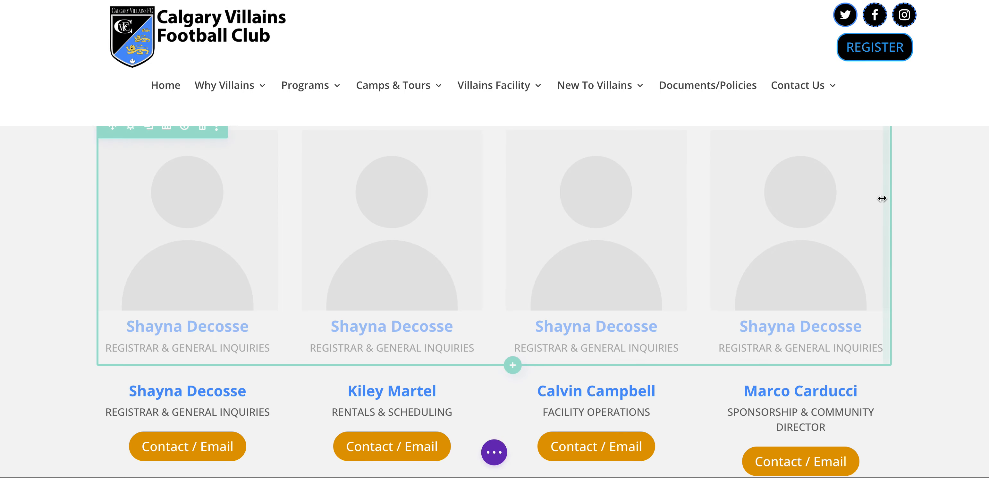
scroll(882, 198, down, 3)
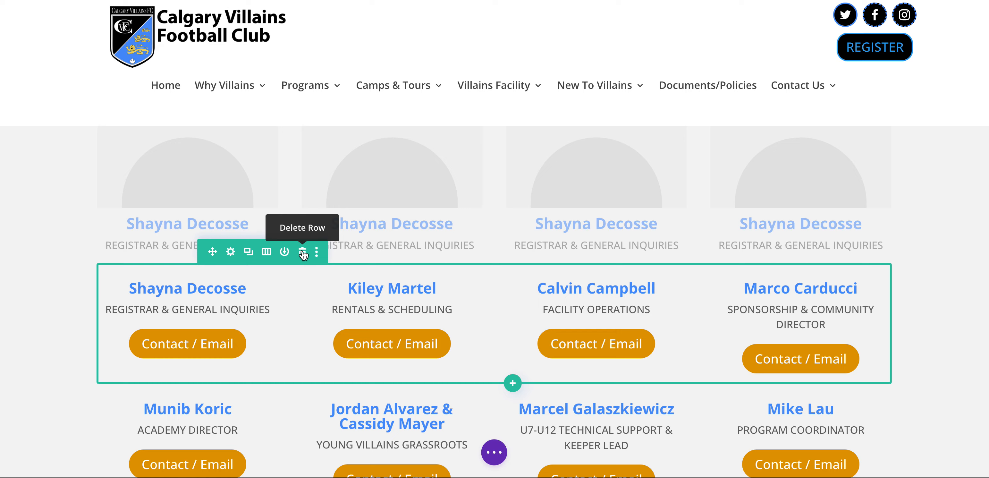
scroll(303, 251, up, 3)
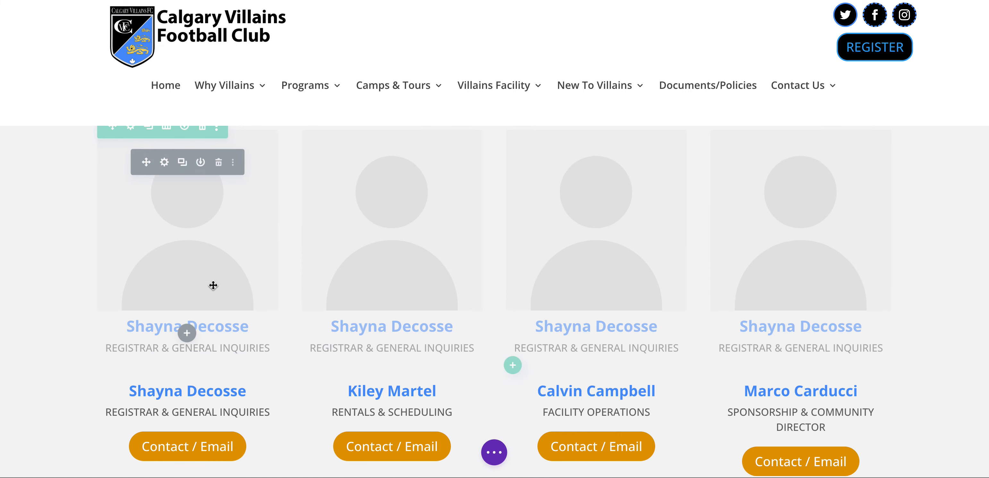
click(133, 128)
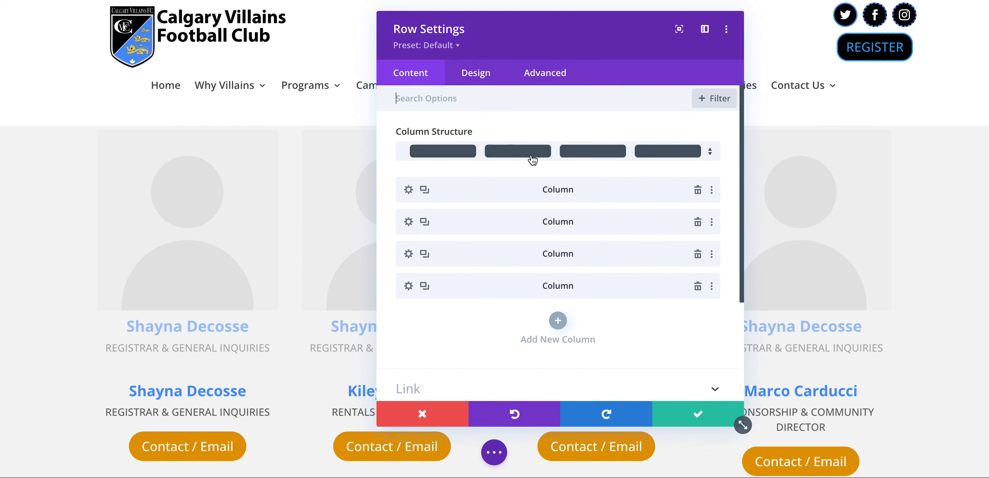
click(532, 77)
click(437, 252)
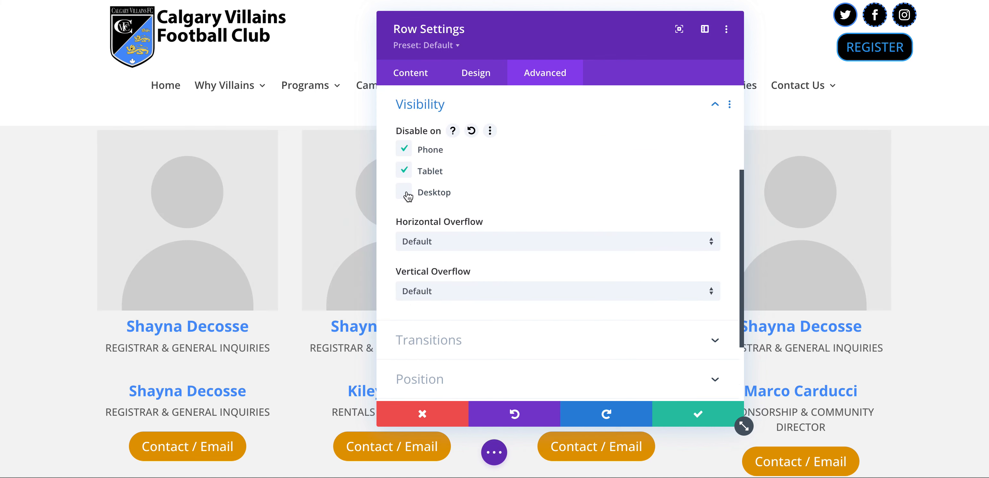
click(461, 415)
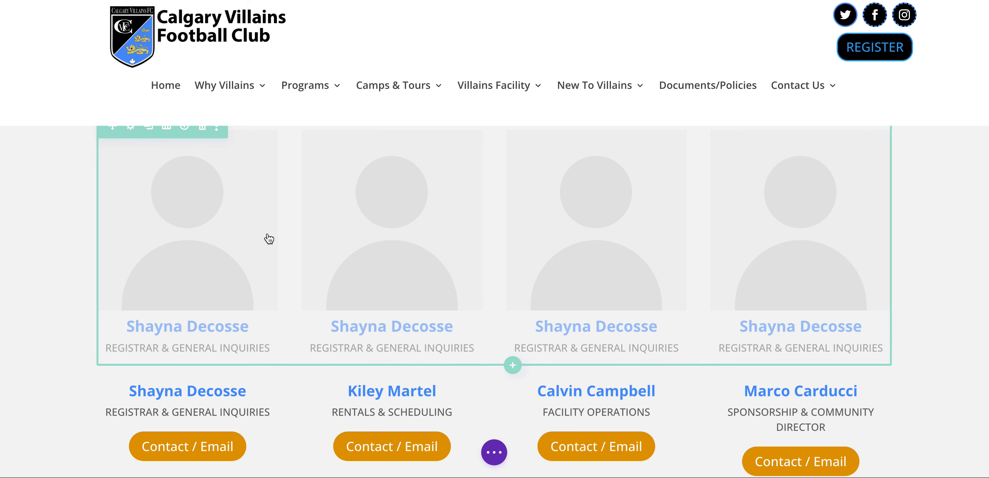
Delete the extra copy of the Person row and bring up the save and exit actions
scroll(269, 235, down, 5)
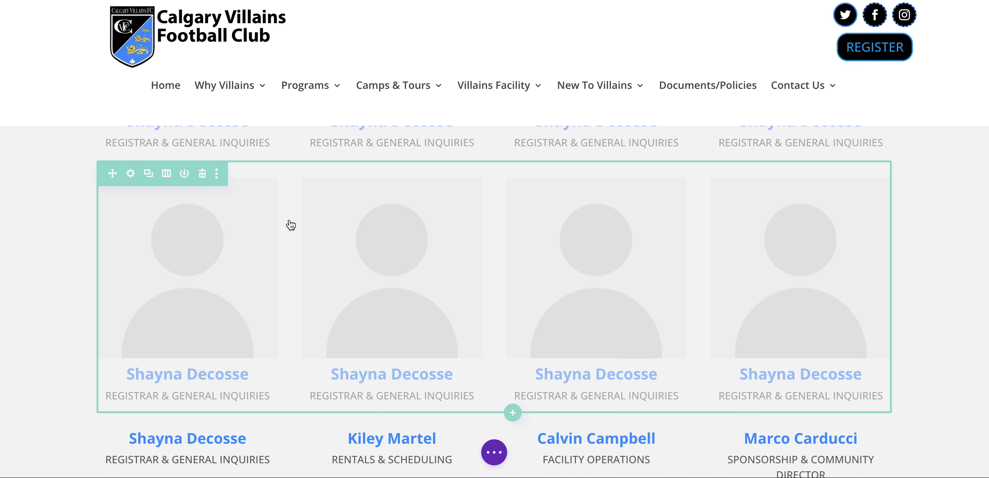
scroll(289, 219, down, 5)
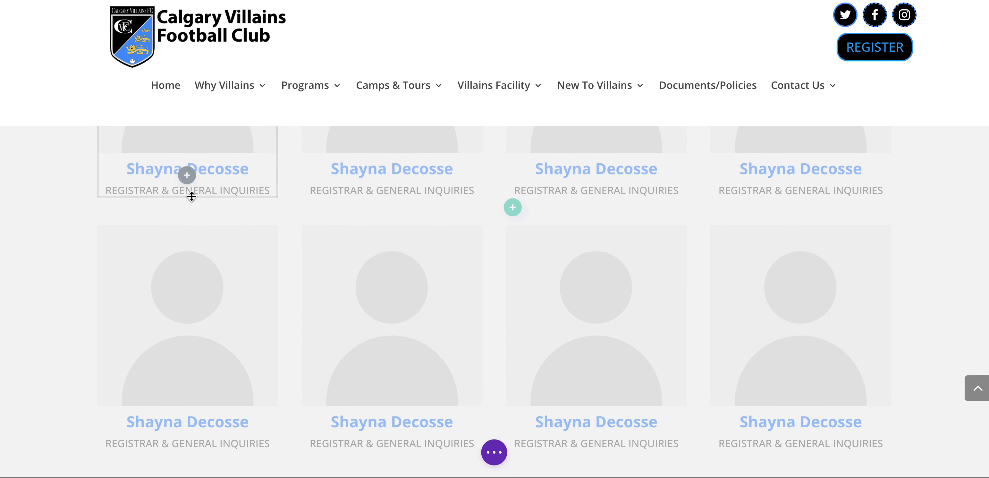
mouse_move(159, 221)
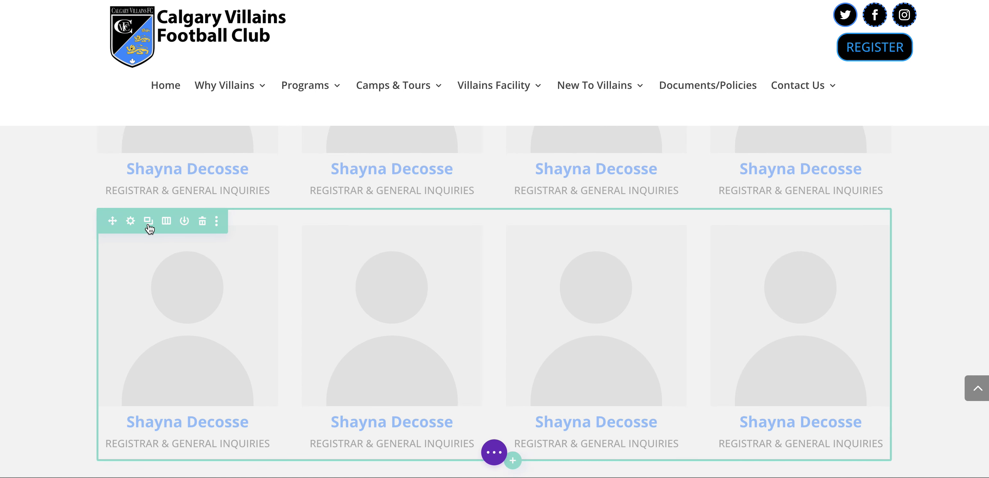
scroll(223, 216, down, 6)
click(204, 224)
scroll(256, 216, up, 10)
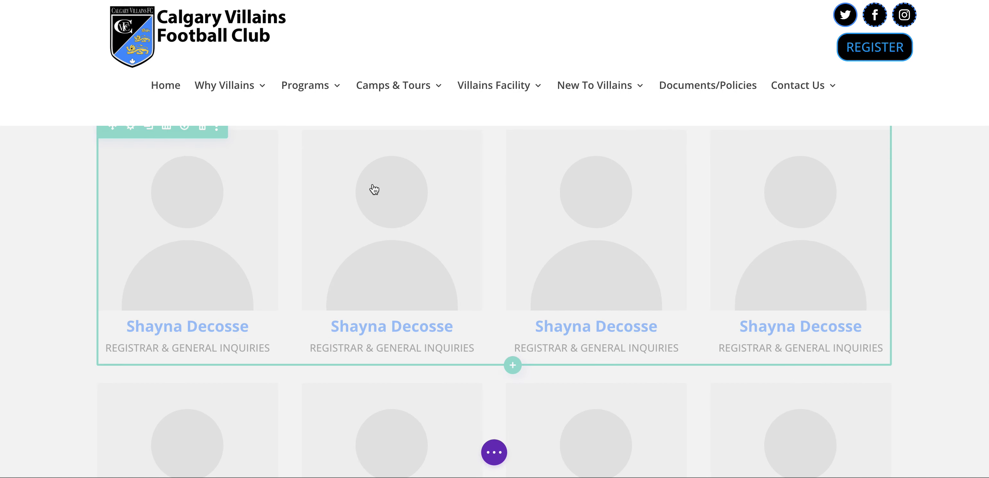
scroll(379, 186, up, 4)
scroll(378, 186, down, 4)
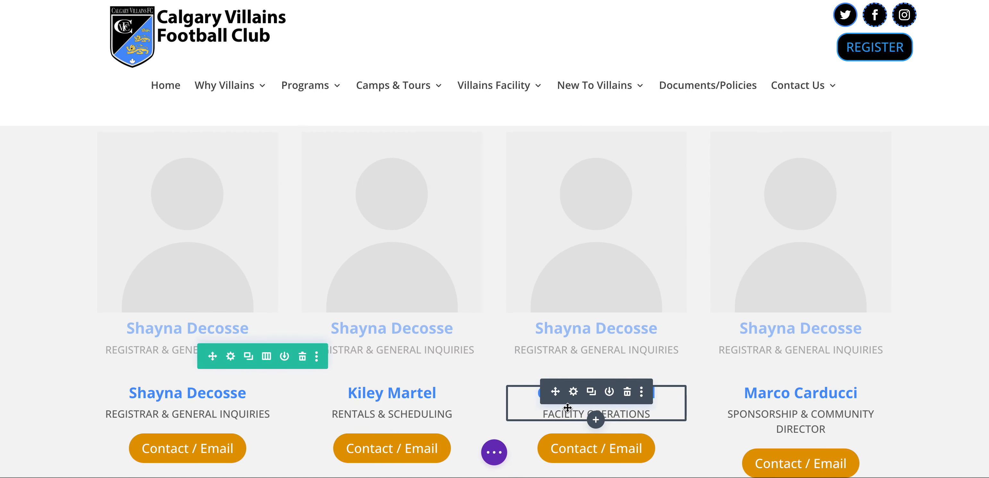
click(496, 455)
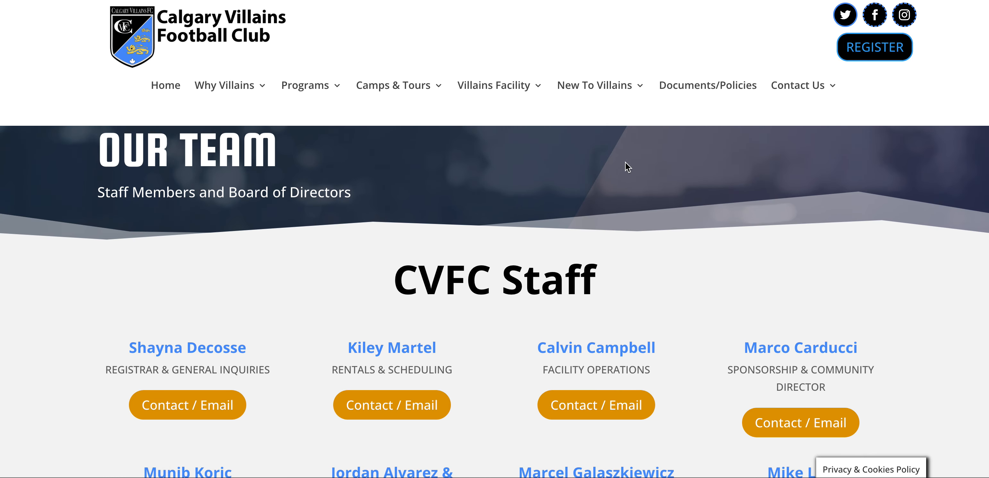
Open the Our Team page in the visual builder and scroll down to the faded CVFC Staff row
scroll(610, 171, down, 3)
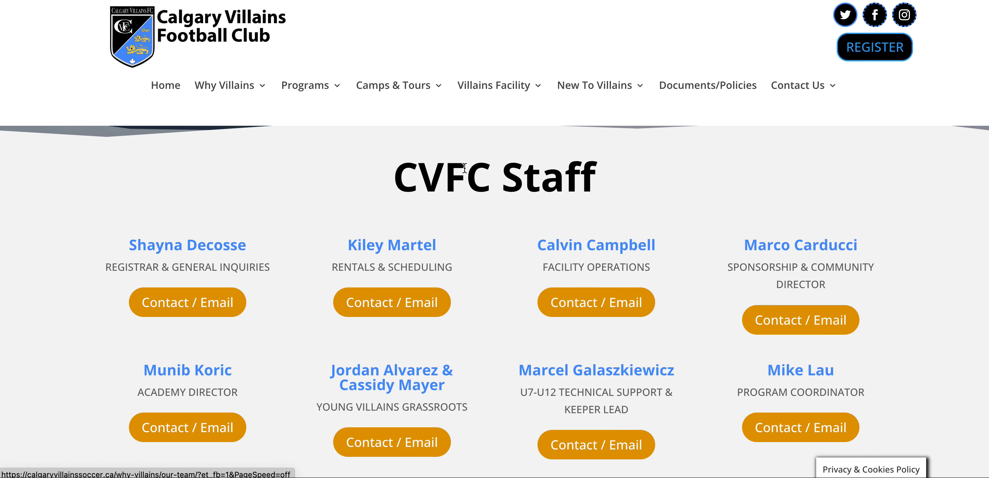
click(613, 289)
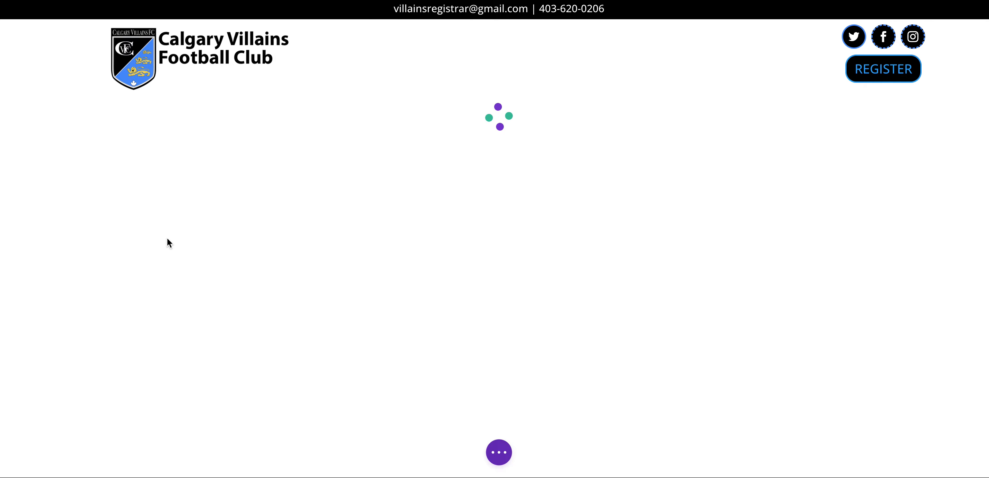
scroll(140, 316, down, 5)
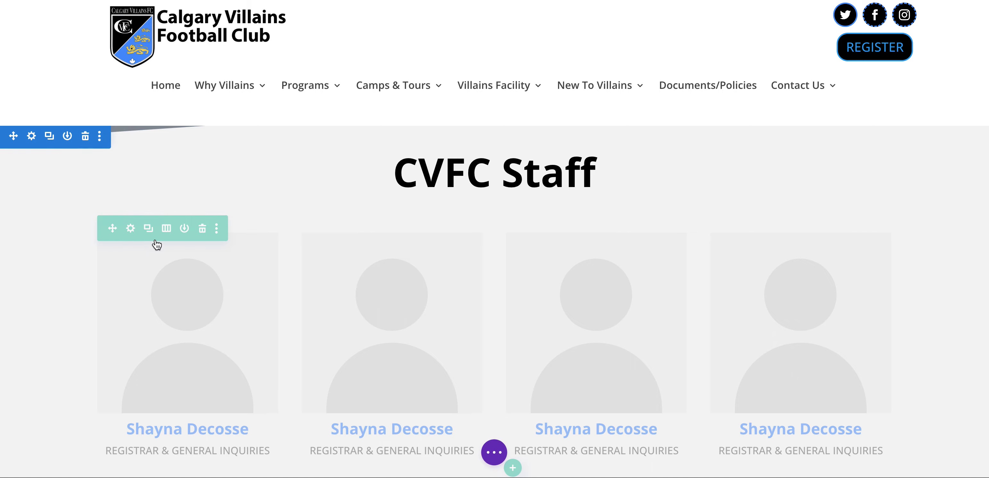
Re-enable the CVFC Staff row on phone and desktop in its Advanced visibility settings
click(131, 228)
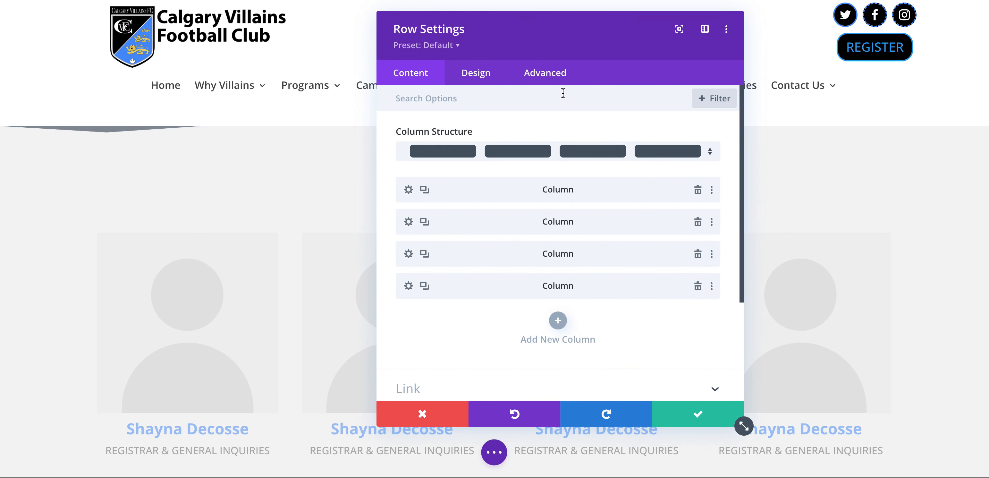
click(557, 75)
click(474, 247)
click(403, 150)
click(405, 192)
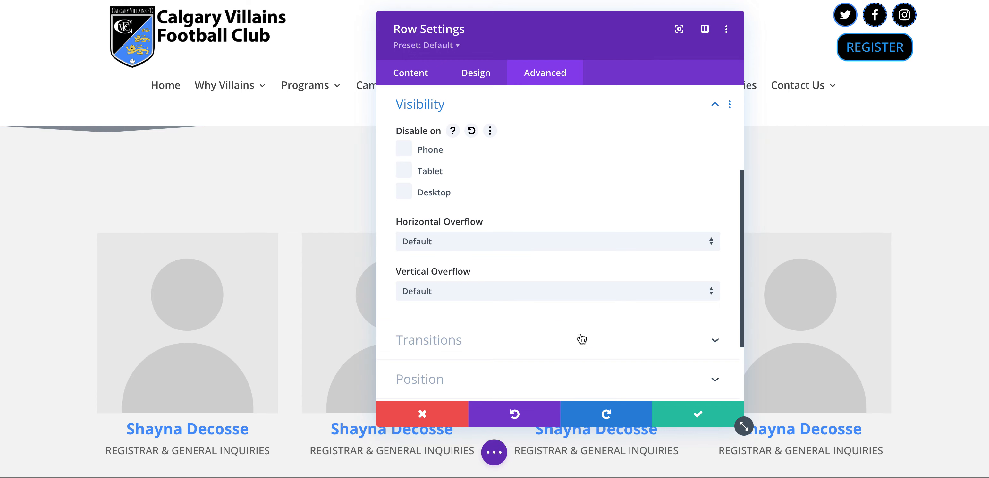
click(698, 413)
Save the Our Team page and exit the builder to the live page
click(494, 453)
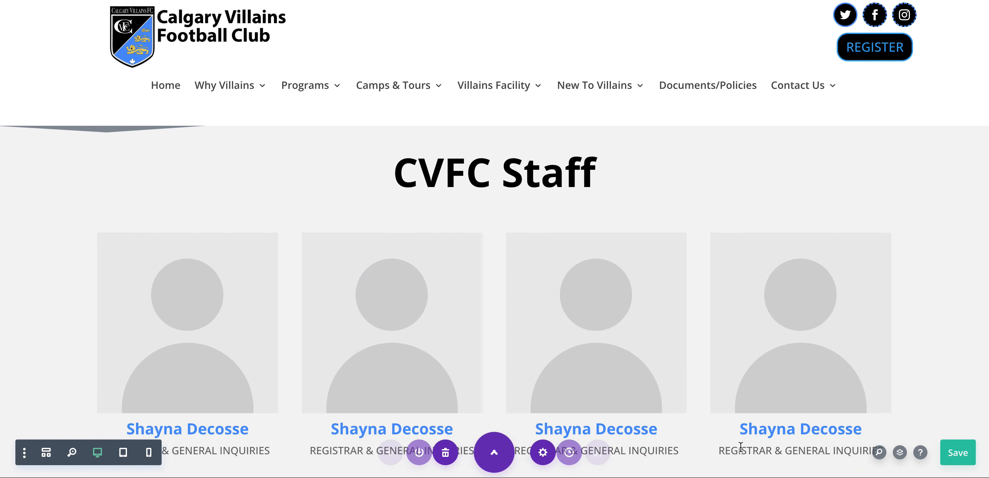
click(964, 448)
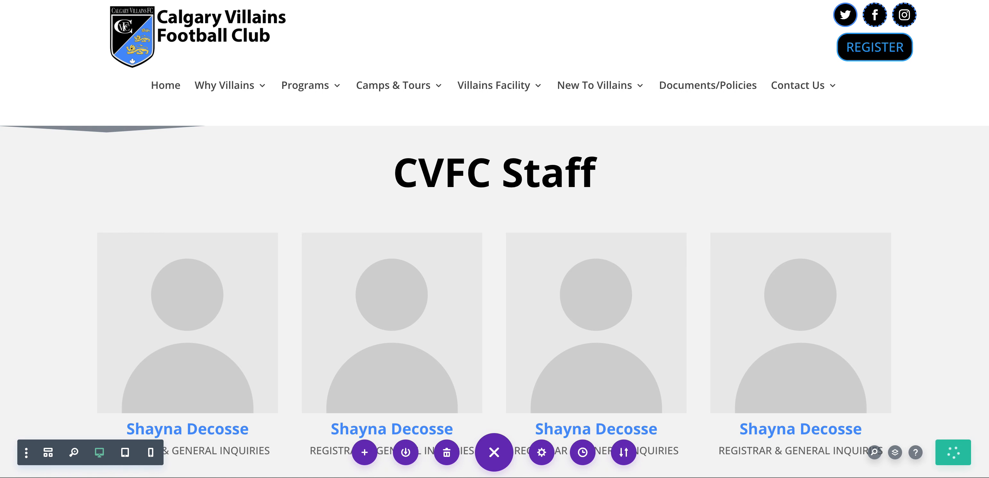
click(509, 79)
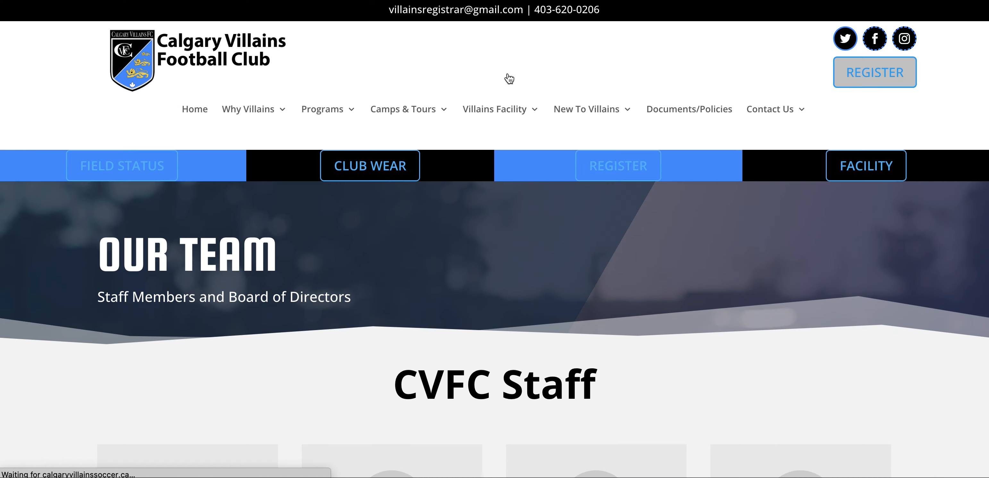
Scroll the live Our Team page to compare the four new Person cards with the old staff list
scroll(507, 73, down, 8)
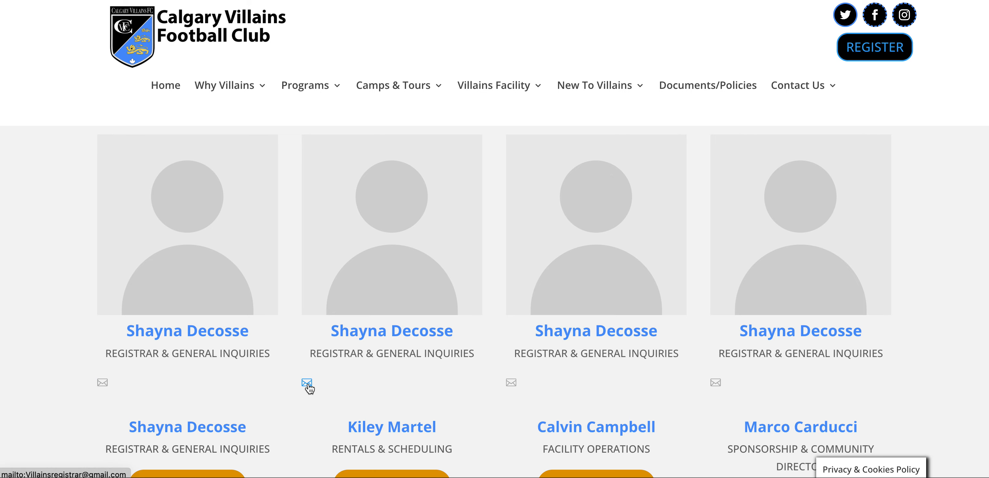
scroll(308, 384, down, 5)
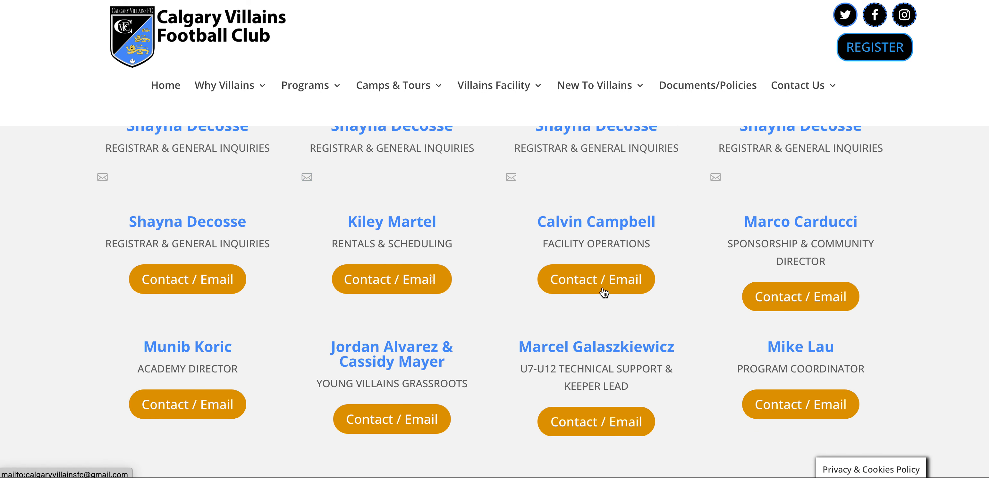
scroll(343, 278, up, 3)
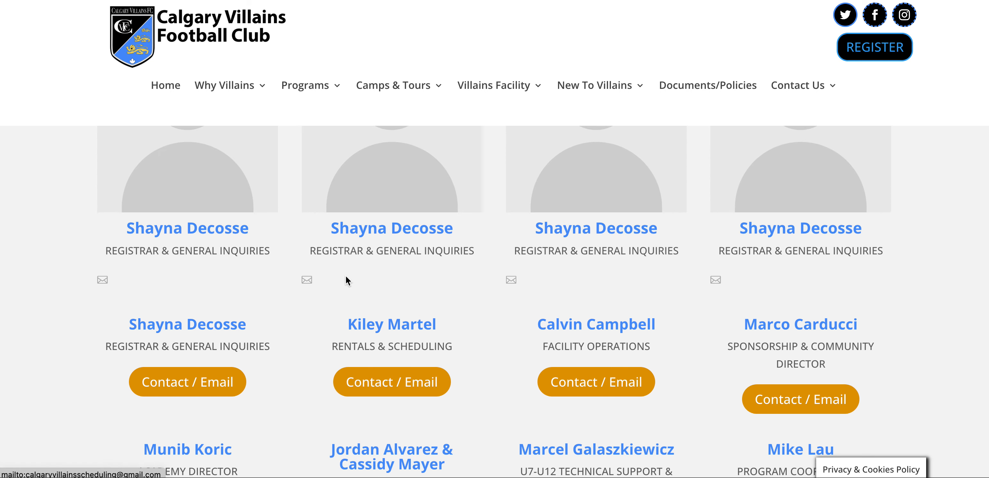
scroll(345, 280, up, 3)
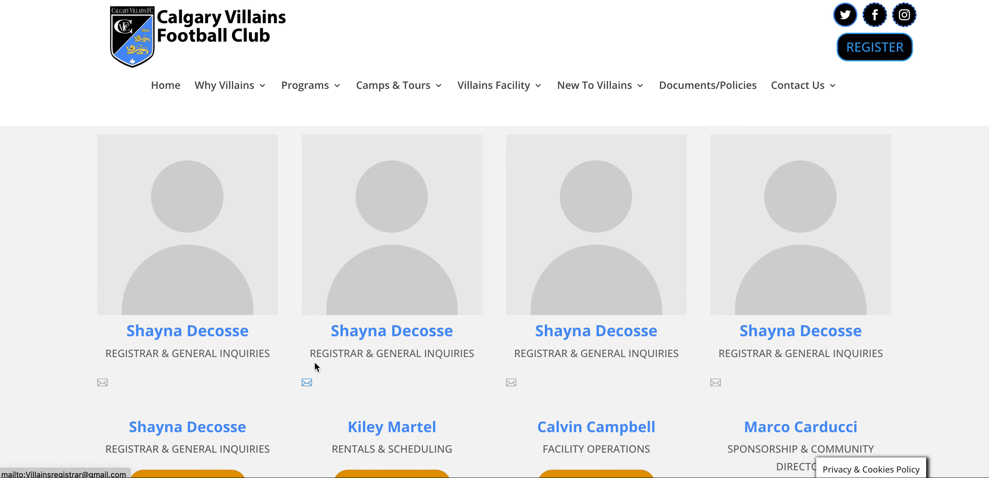
scroll(405, 204, up, 3)
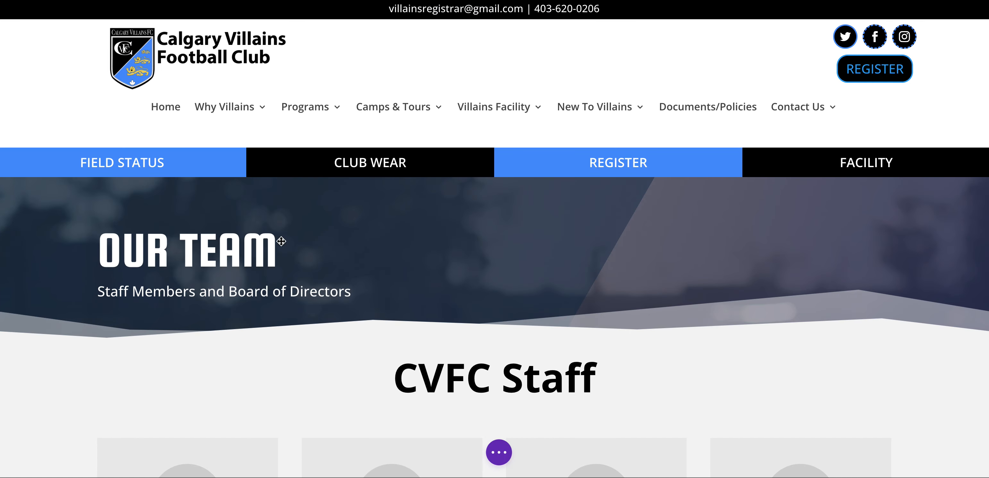
Disable the CVFC Staff row on phone, tablet and desktop in its Advanced visibility settings
scroll(292, 238, down, 5)
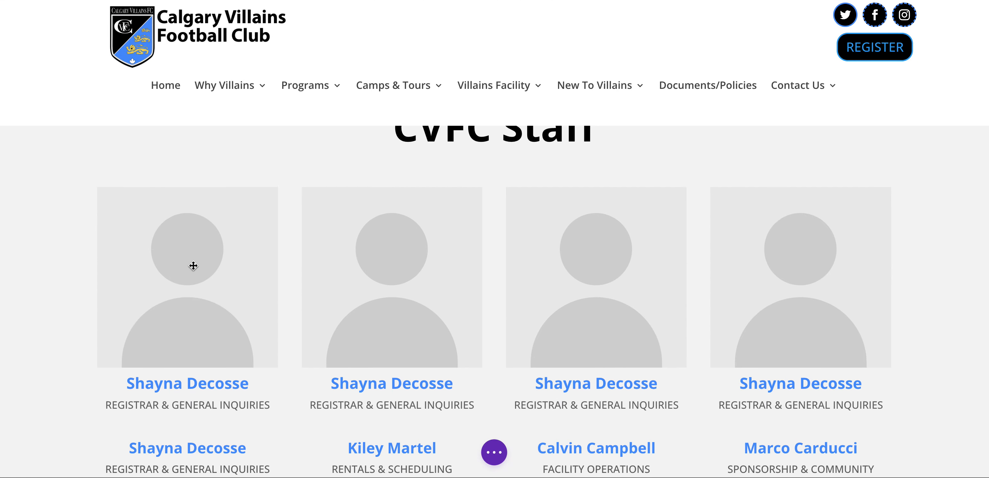
scroll(193, 266, up, 1)
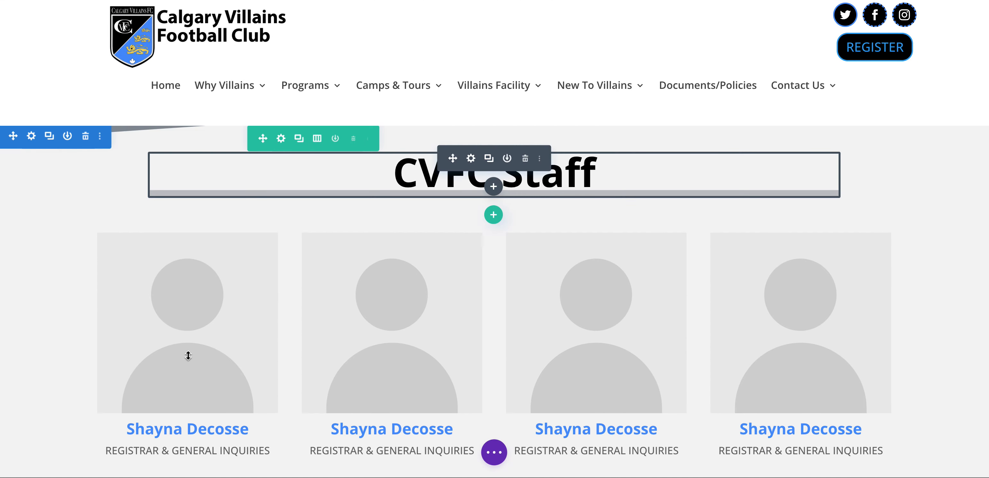
click(130, 228)
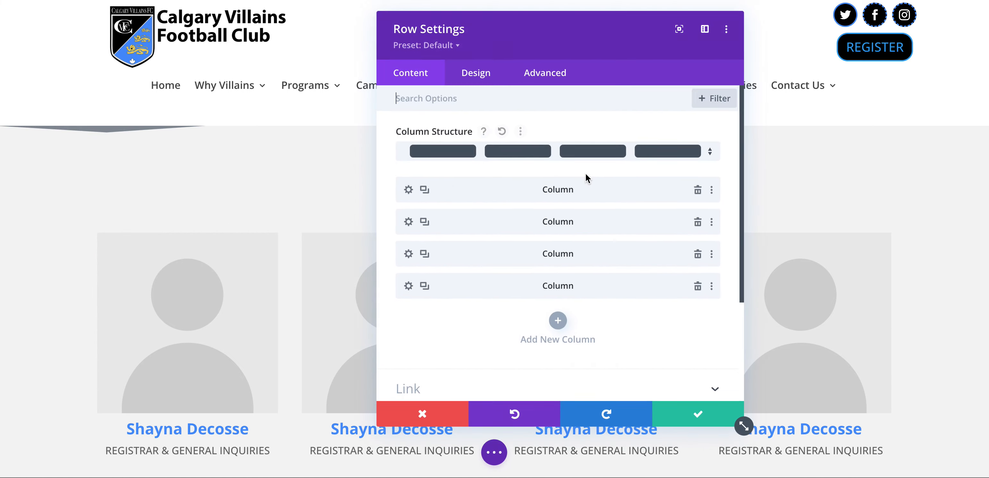
click(552, 83)
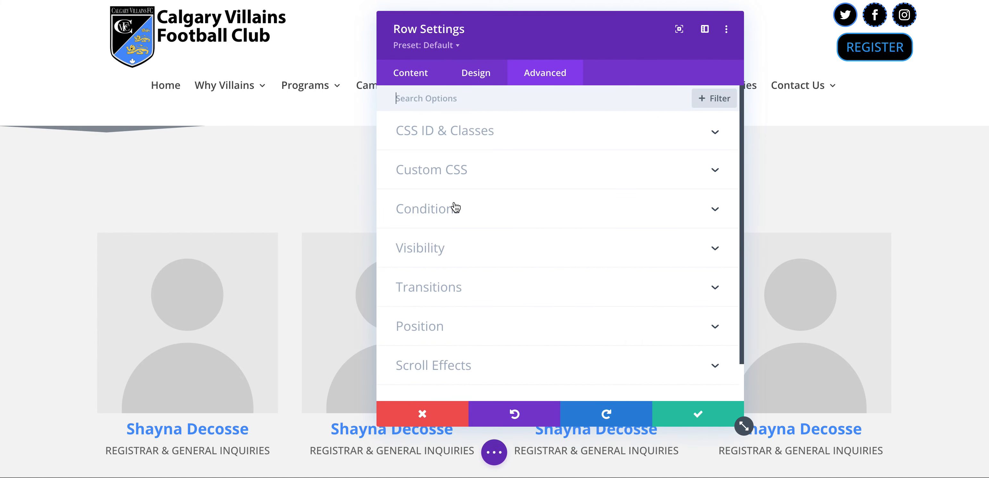
click(446, 252)
click(407, 151)
click(404, 170)
click(403, 191)
Confirm the row settings and save the Our Team page
click(696, 424)
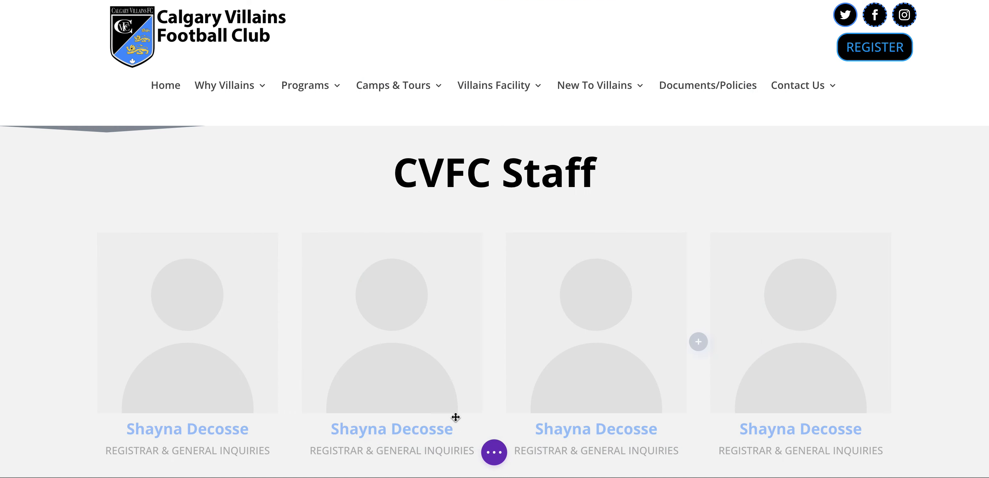
click(495, 452)
click(956, 452)
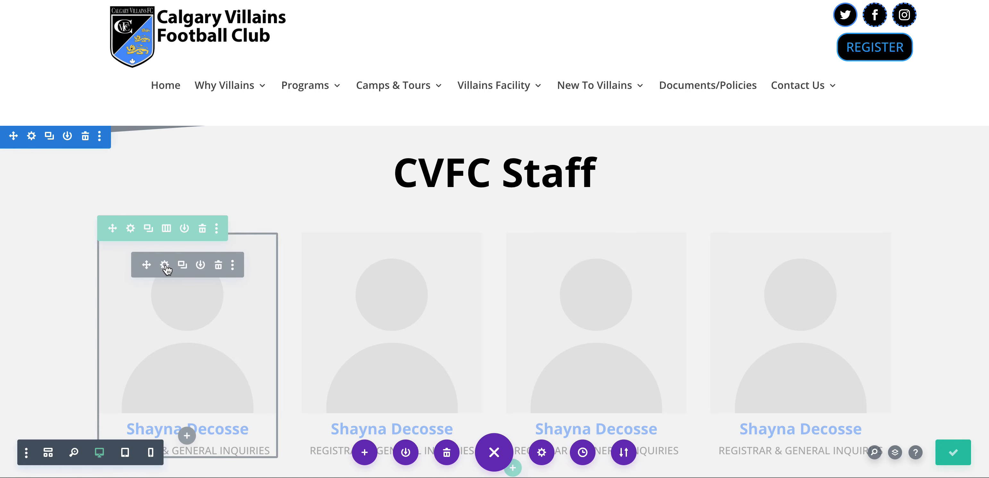
Review the first Person card's name, position and email, and check its empty Twitter link
click(165, 264)
scroll(467, 240, down, 1)
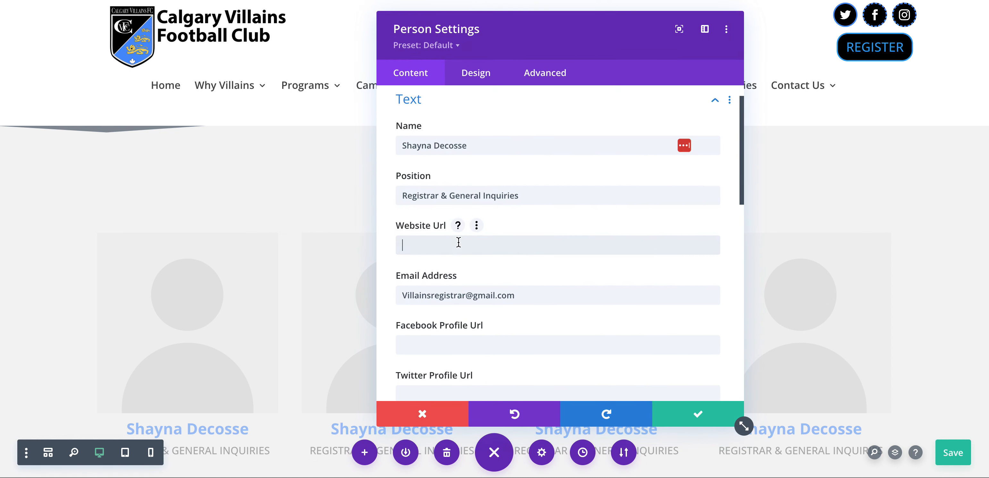
scroll(459, 242, down, 1)
scroll(435, 311, down, 1)
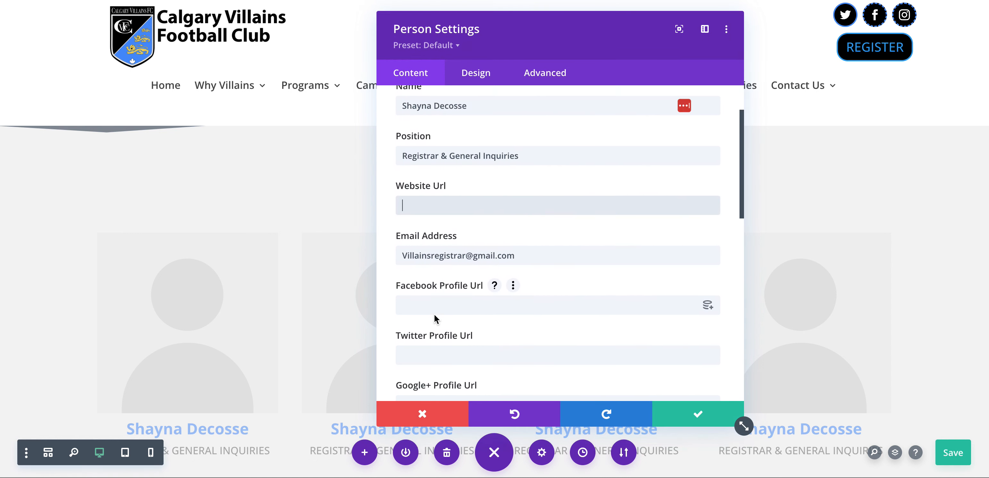
click(435, 350)
Check the card's empty LinkedIn link, keep the card settings, and save the page
scroll(448, 322, down, 3)
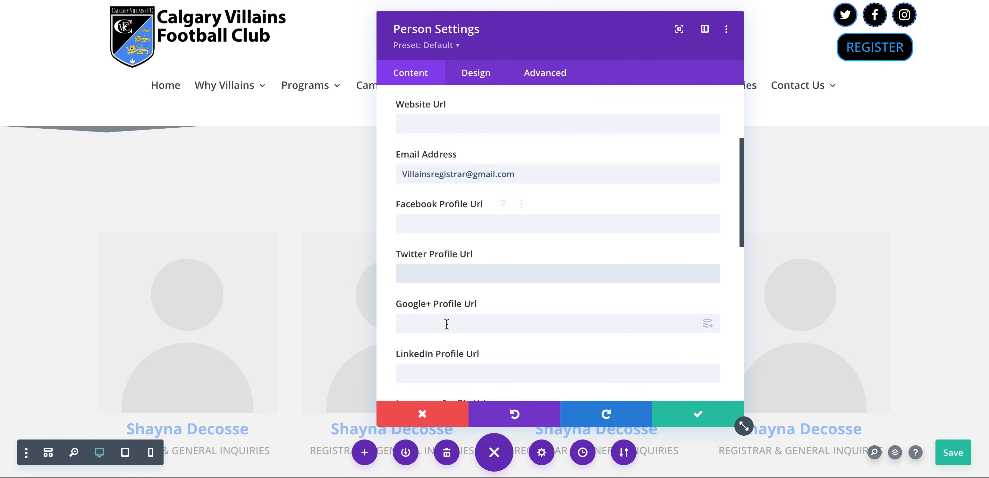
scroll(446, 326, down, 1)
click(448, 335)
scroll(451, 338, down, 1)
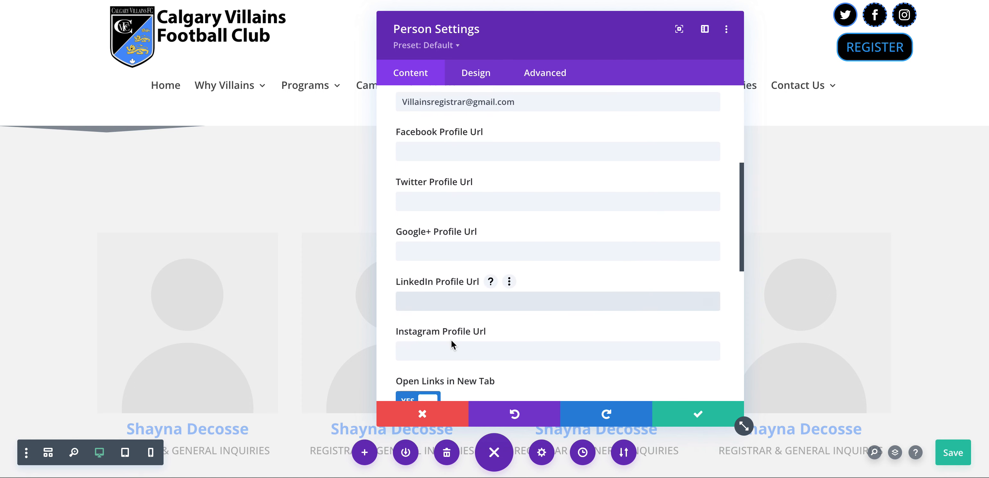
scroll(454, 344, down, 1)
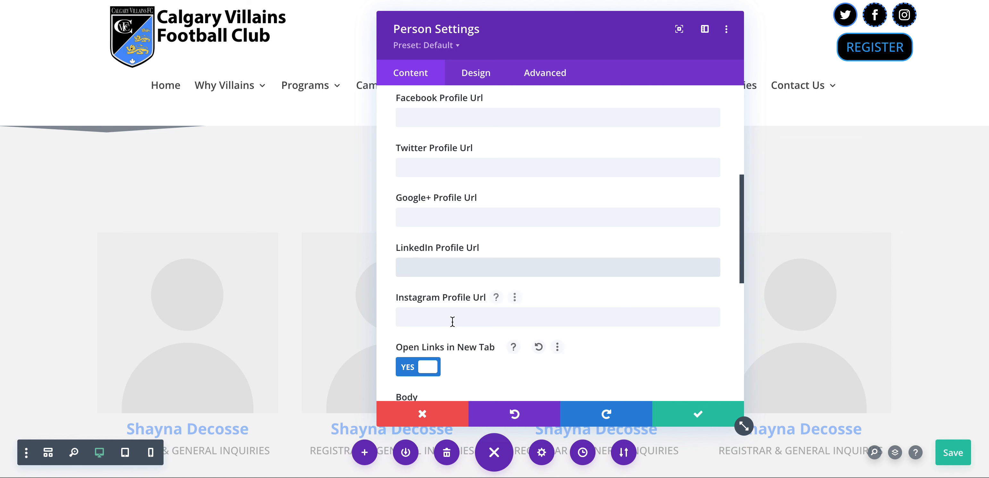
scroll(518, 302, down, 1)
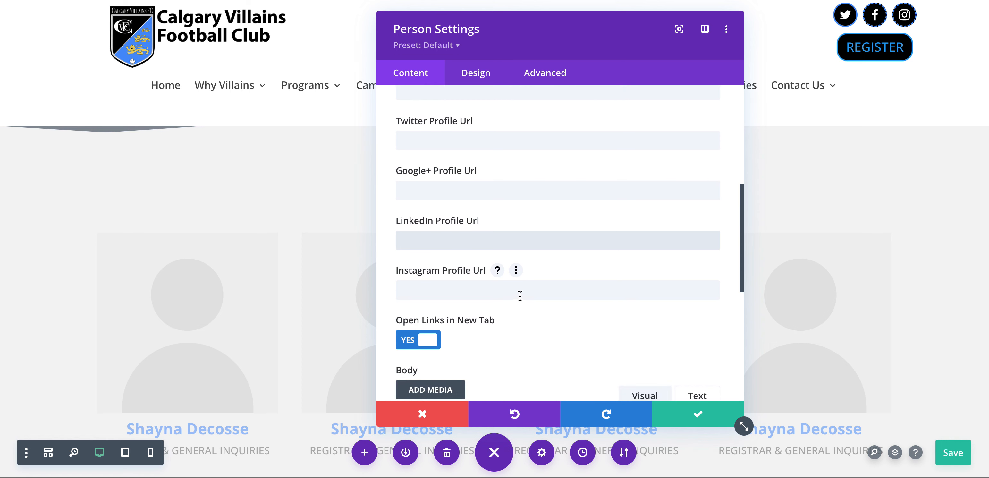
scroll(490, 300, down, 6)
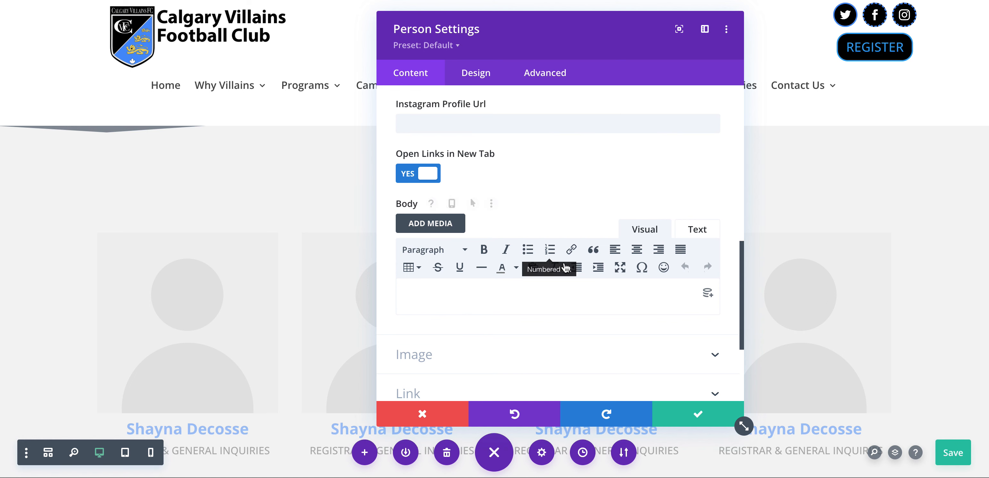
click(695, 422)
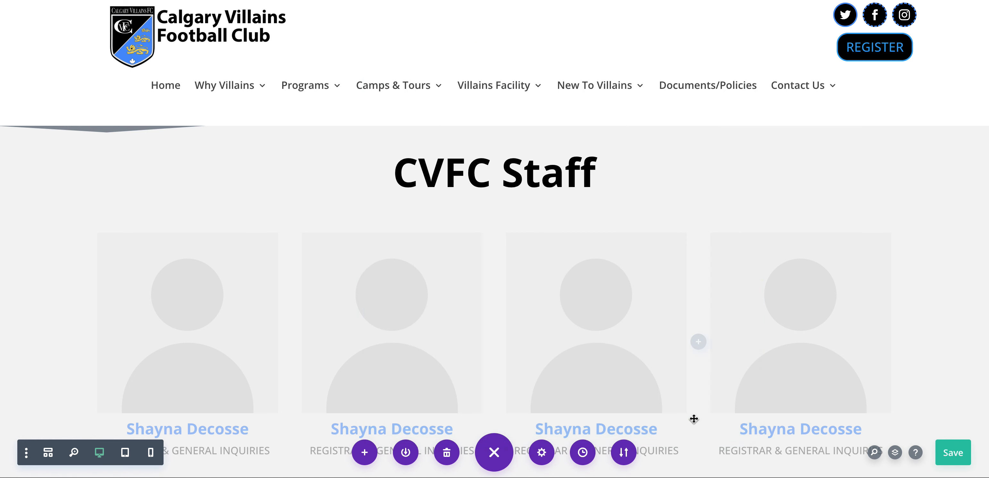
click(953, 461)
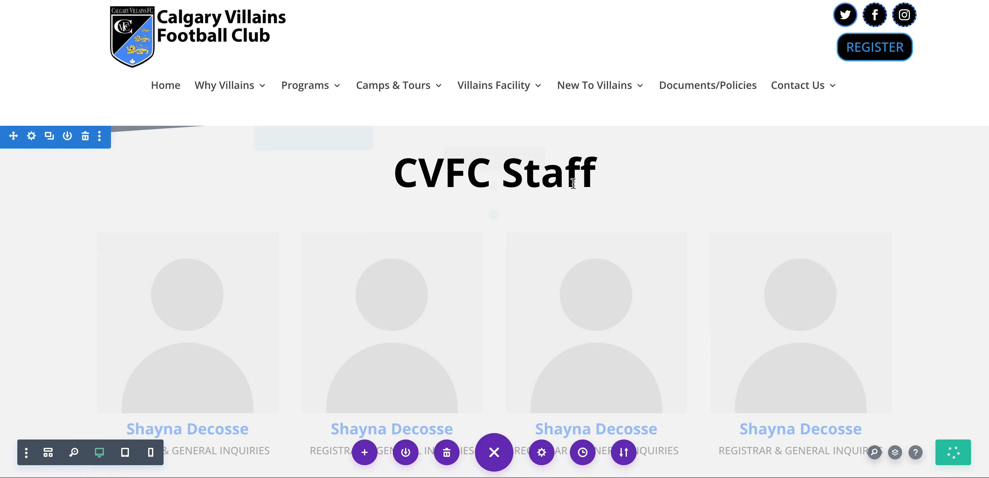